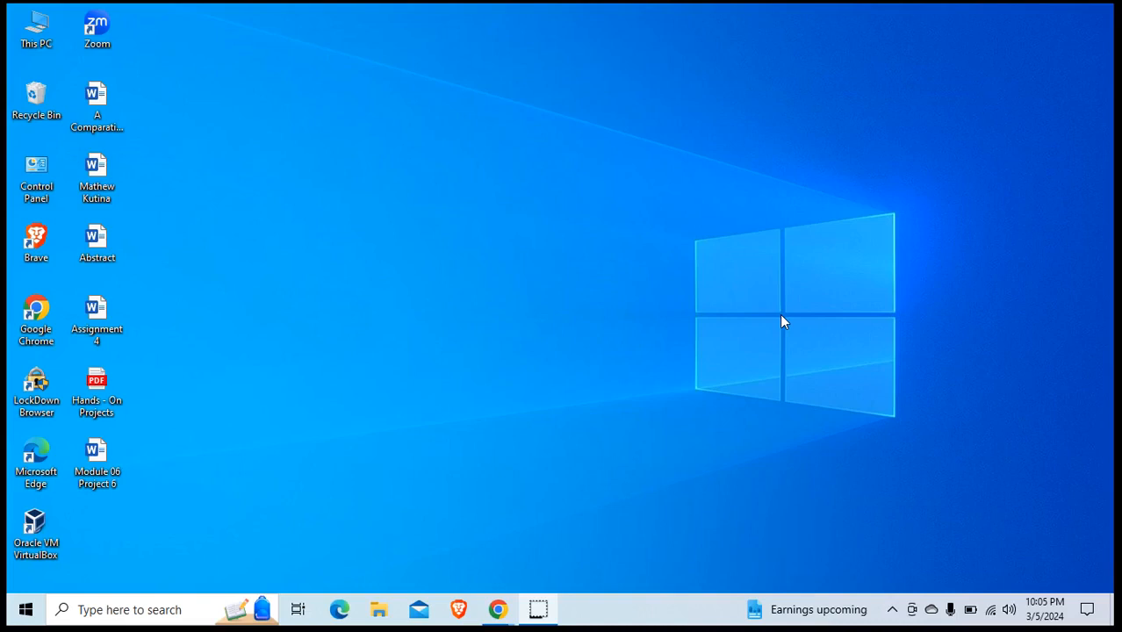
Step: Open Oracle VM VirtualBox and begin a new virtual machine named DemoWIn, keeping Windows 10 (64-bit) without an ISO image
double_click(47, 532)
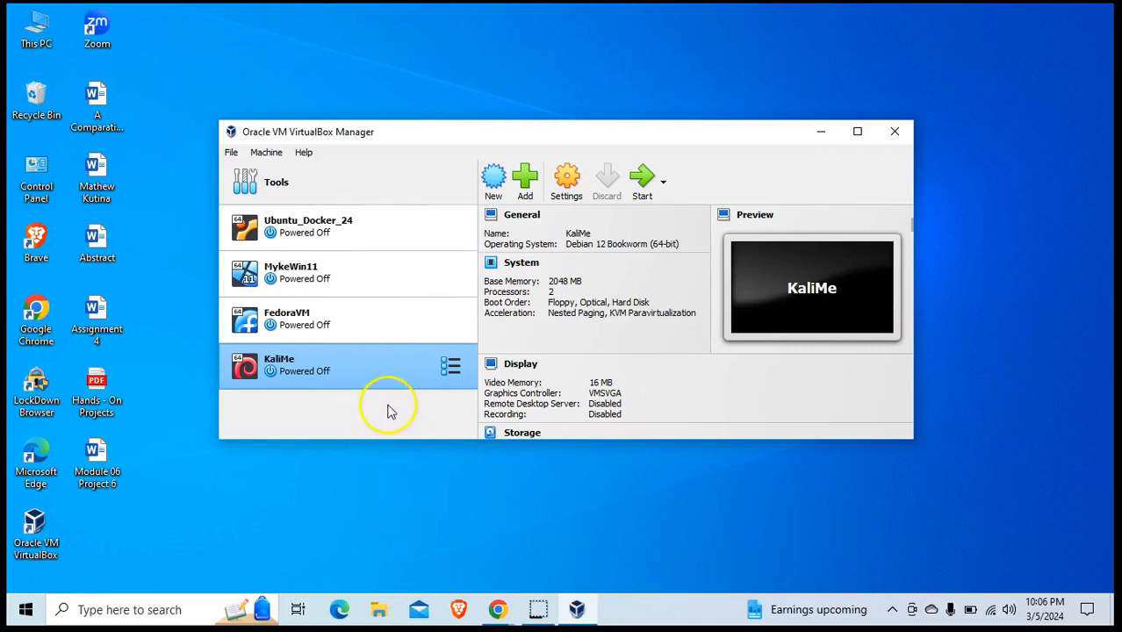
left_click(494, 178)
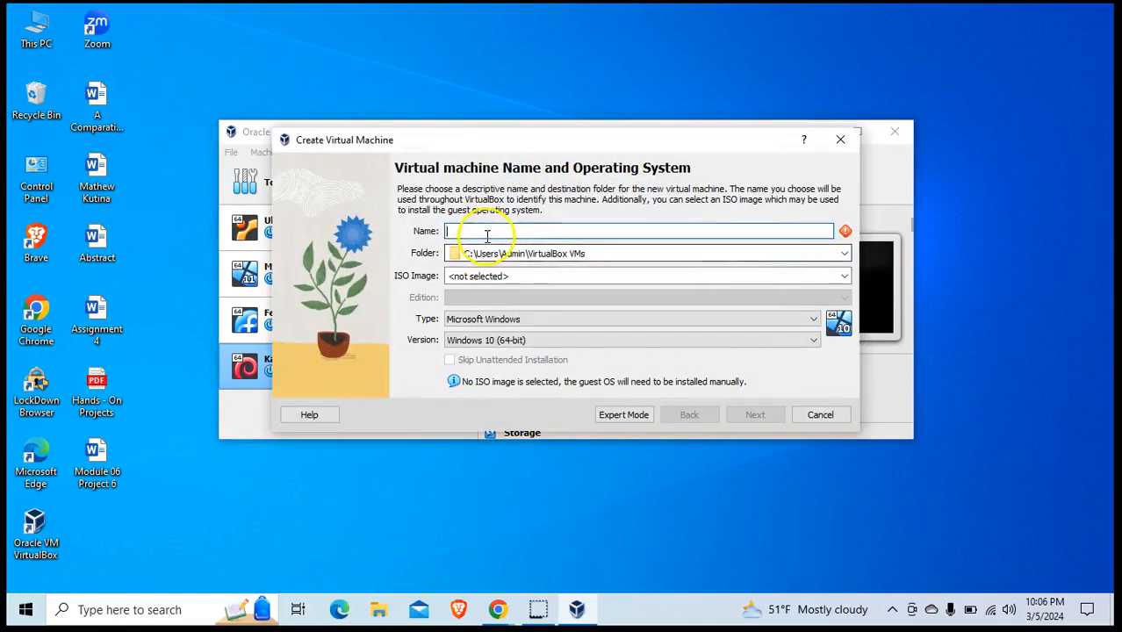
type("Demo")
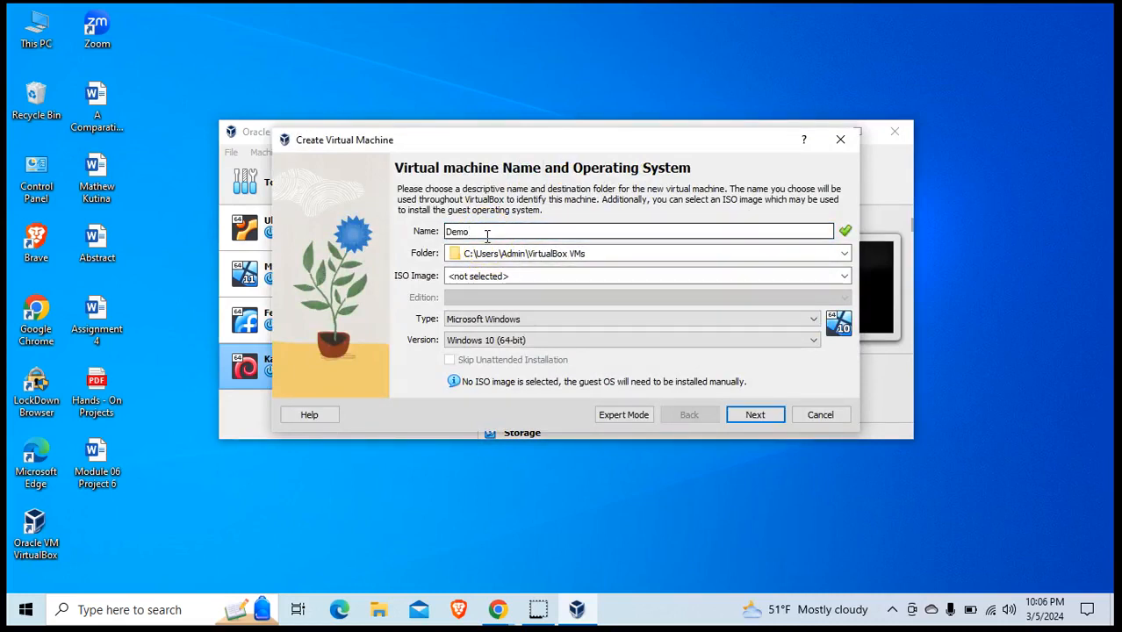
type("Win")
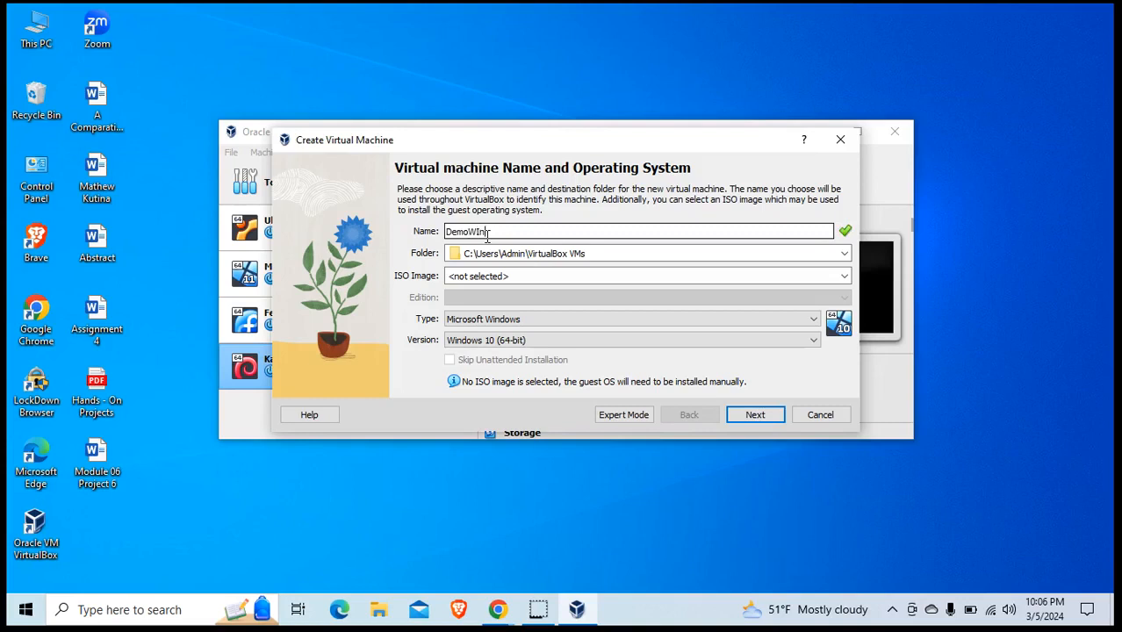
left_click(754, 418)
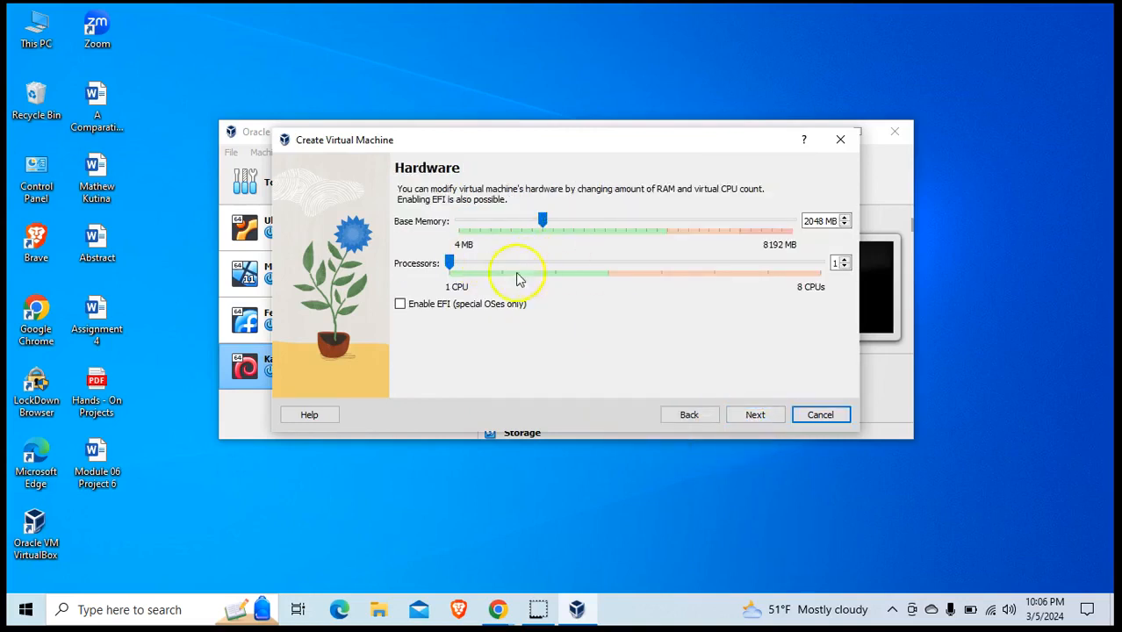
Step: Assign 2 processors, keep 2048 MB memory and a new 50 GB virtual hard disk, and finish creating the machine
left_click_drag(450, 262, 513, 275)
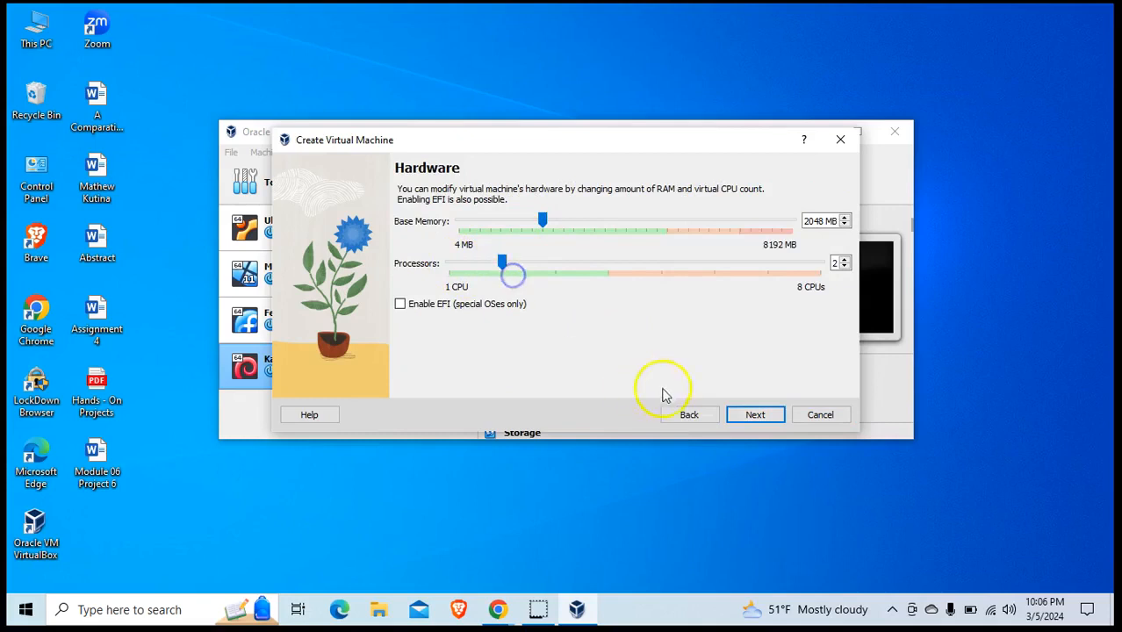
left_click(751, 419)
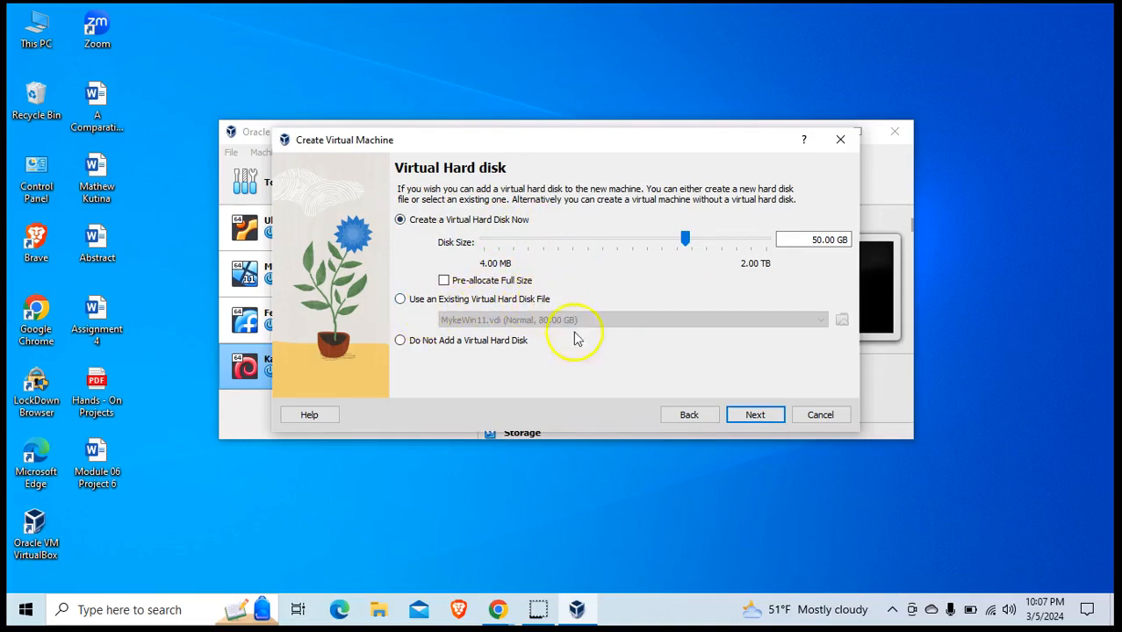
left_click(746, 419)
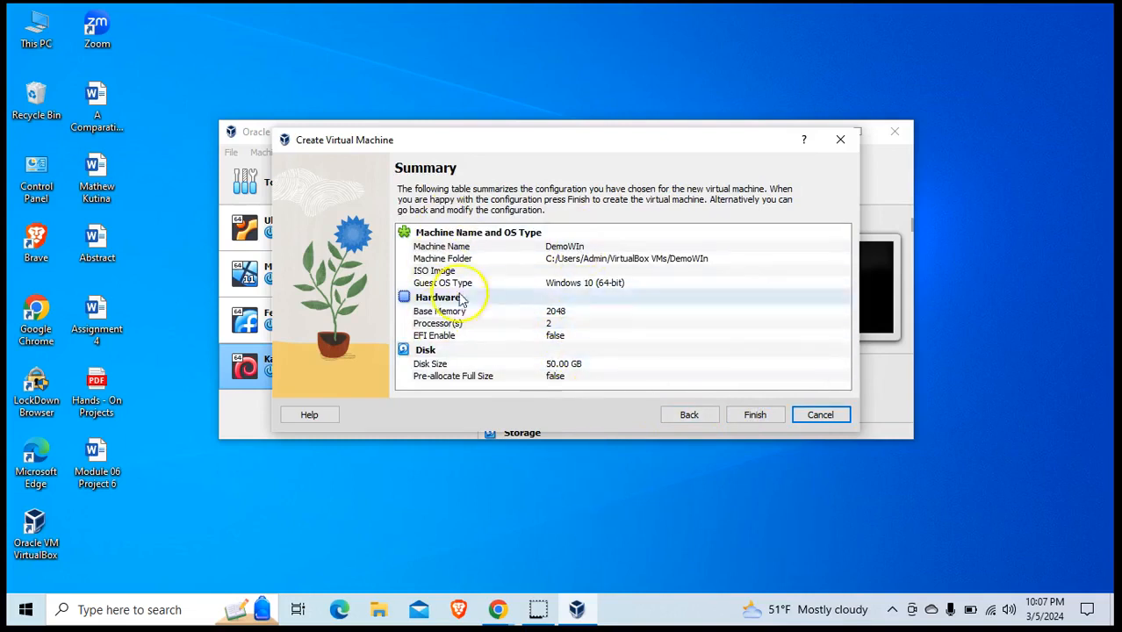
left_click(757, 414)
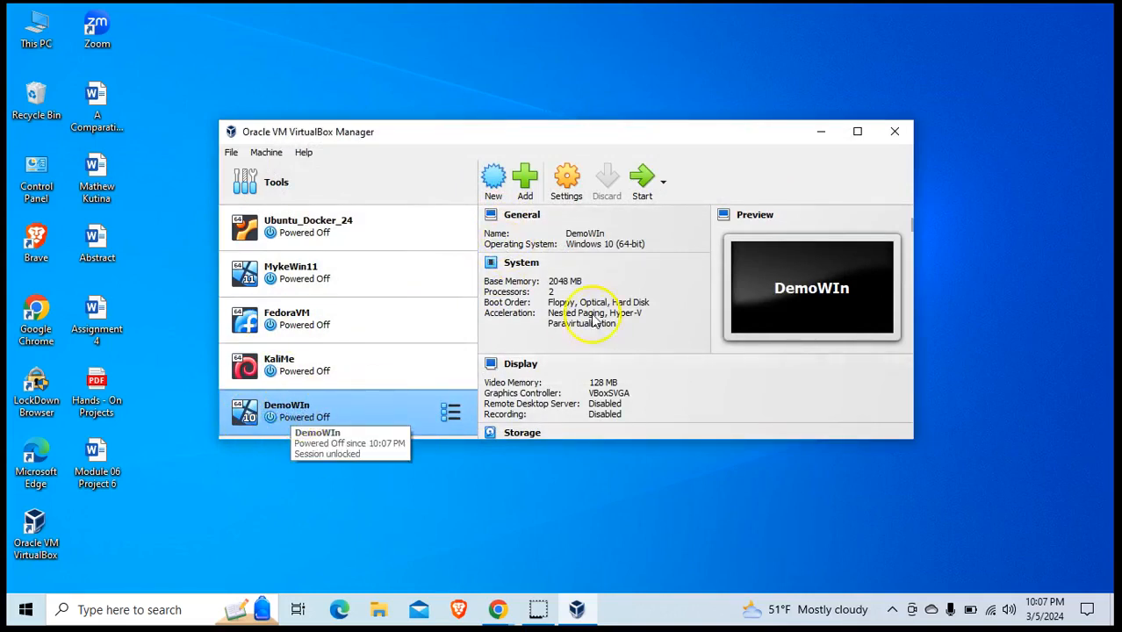
Step: Set the shared clipboard to Bidirectional in the DemoWIn machine's advanced general settings
left_click(568, 181)
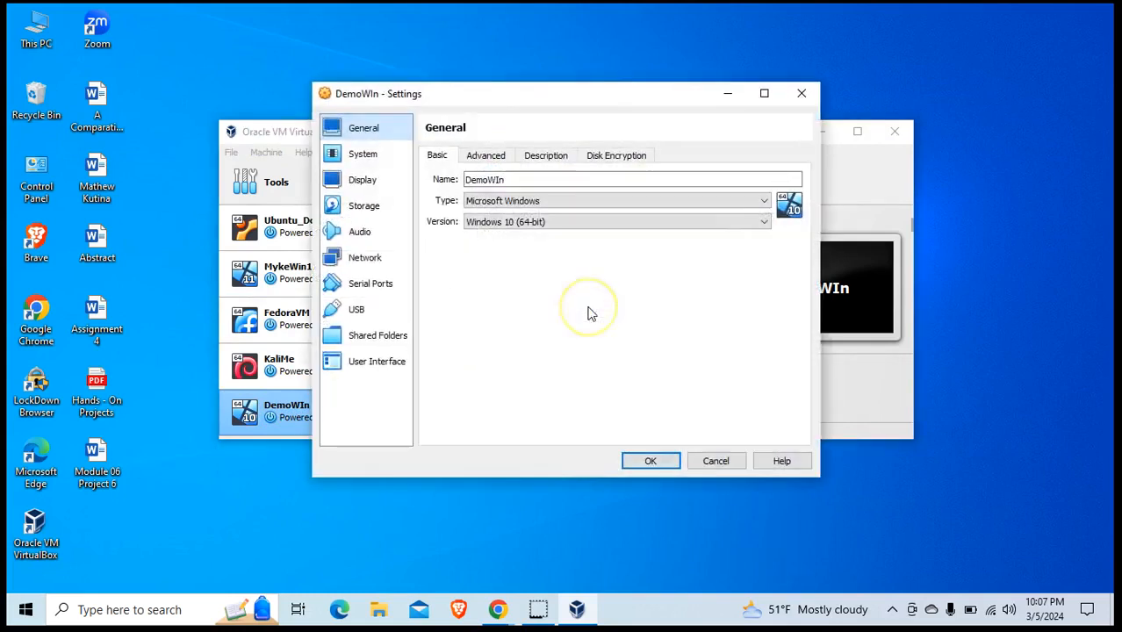
left_click(490, 156)
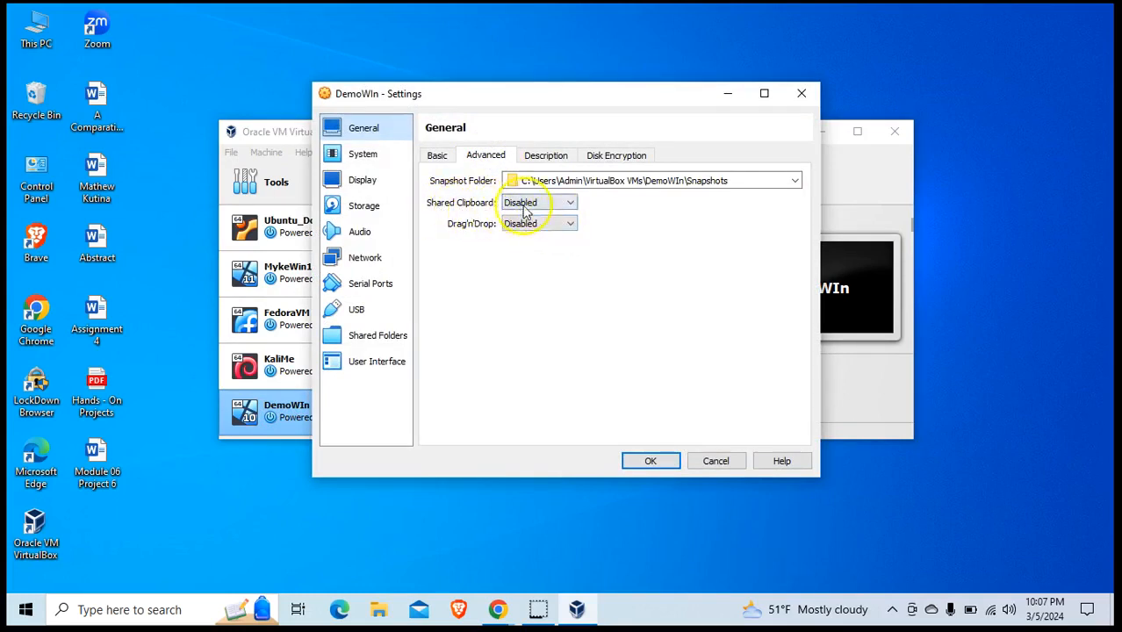
left_click(567, 202)
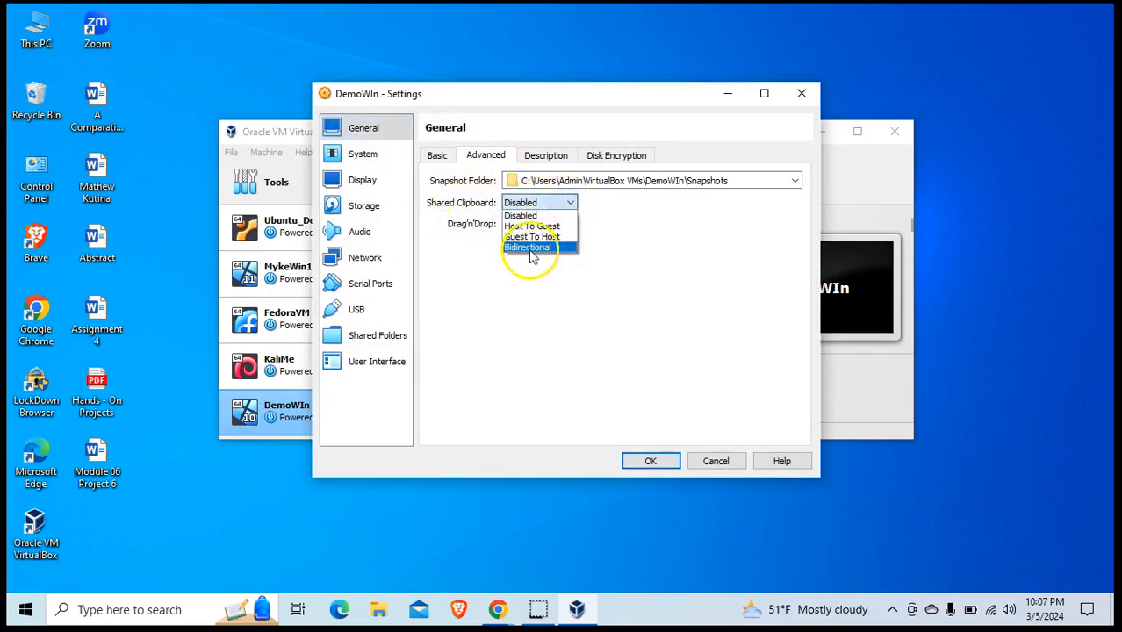
left_click(535, 248)
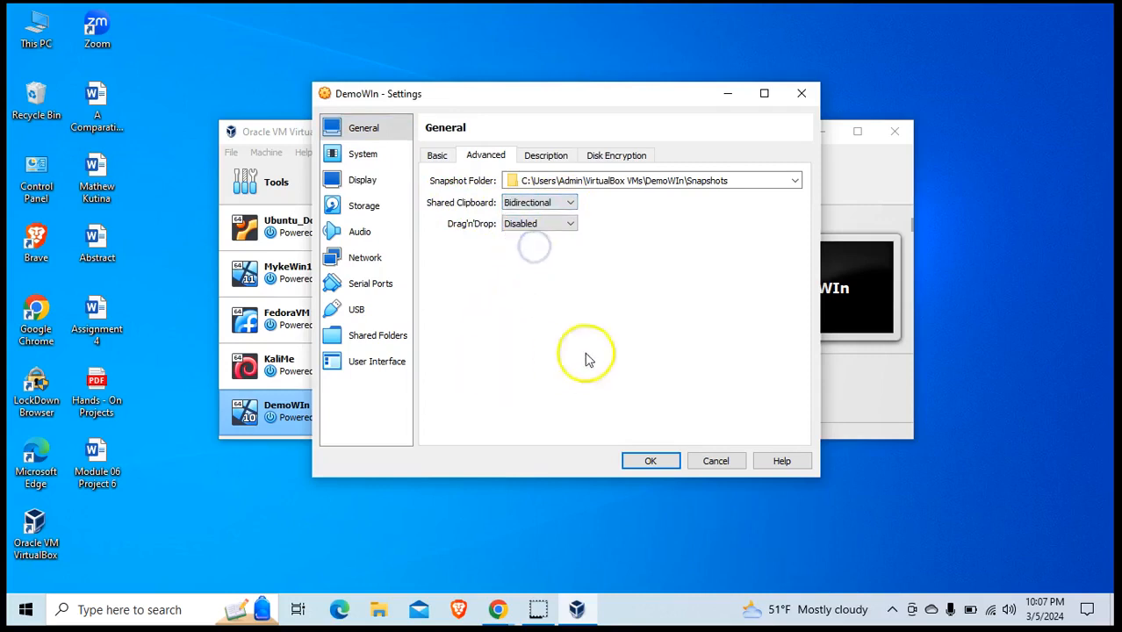
Step: Load Windows.iso into the empty optical drive of DemoWIn and save the machine's settings
left_click(364, 208)
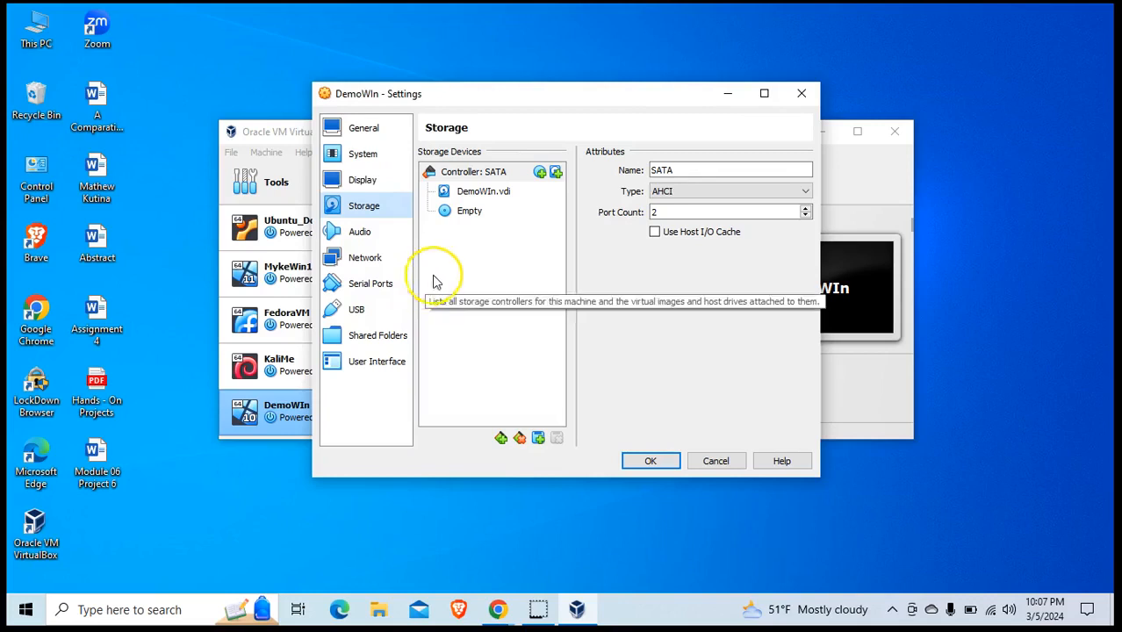
left_click(468, 213)
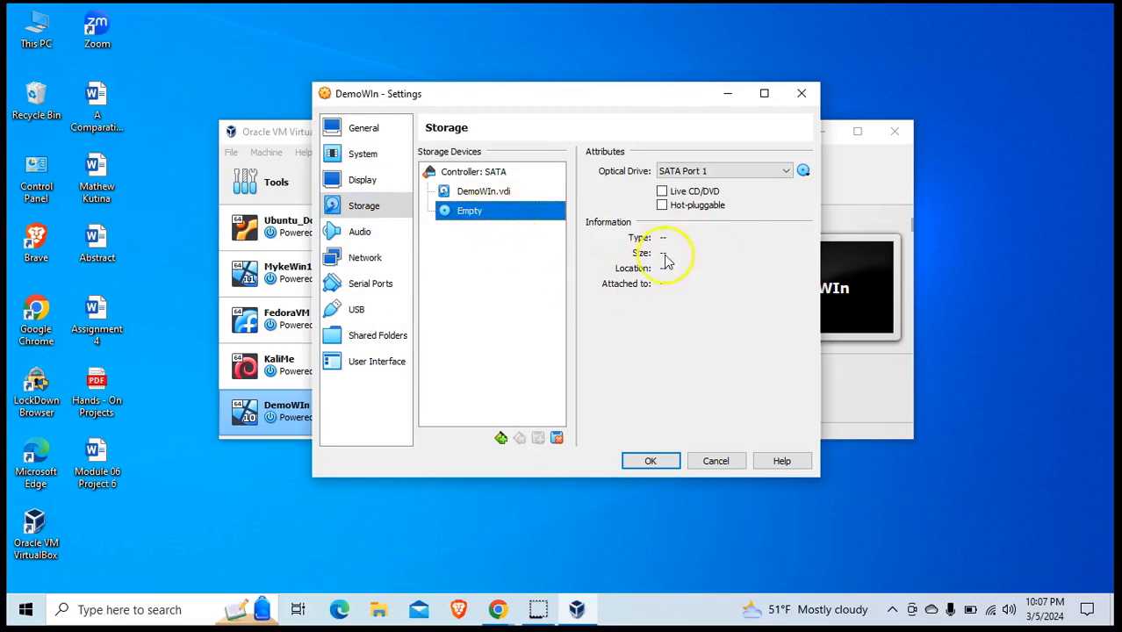
left_click(804, 172)
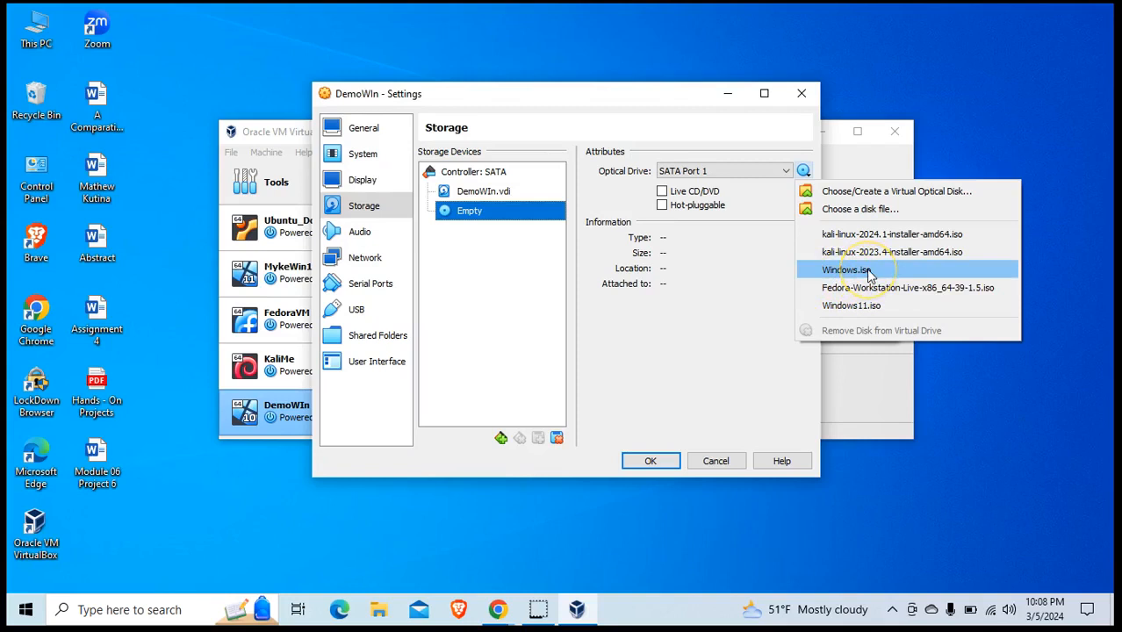
left_click(868, 272)
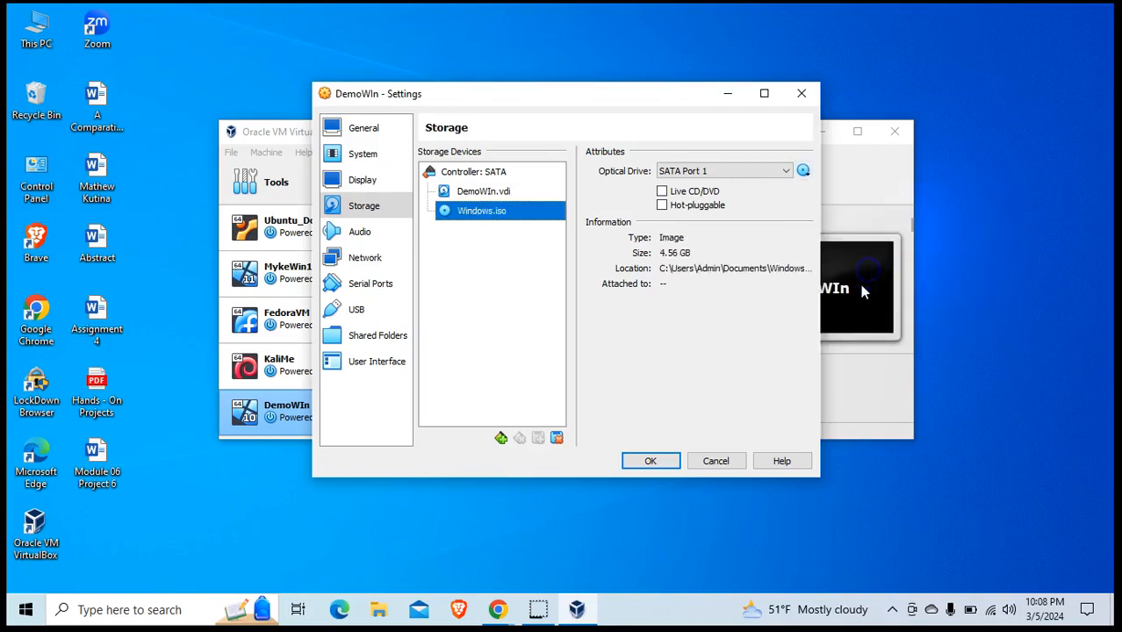
left_click(654, 460)
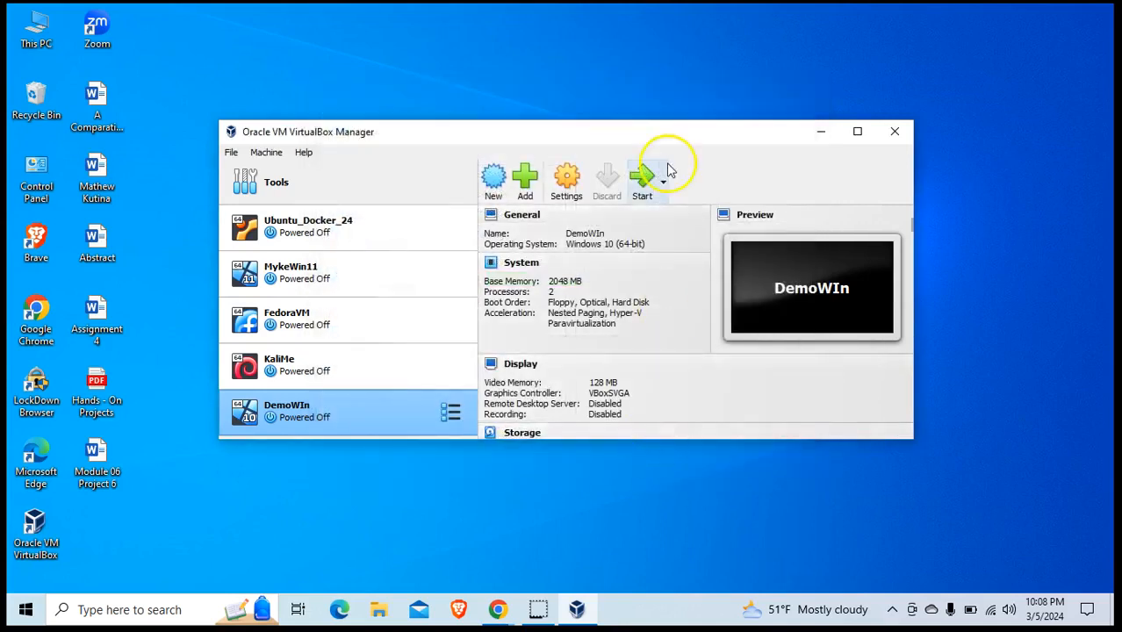
Step: Start the DemoWIn virtual machine, reposition its window and dismiss the auto capture keyboard notice
left_click(643, 179)
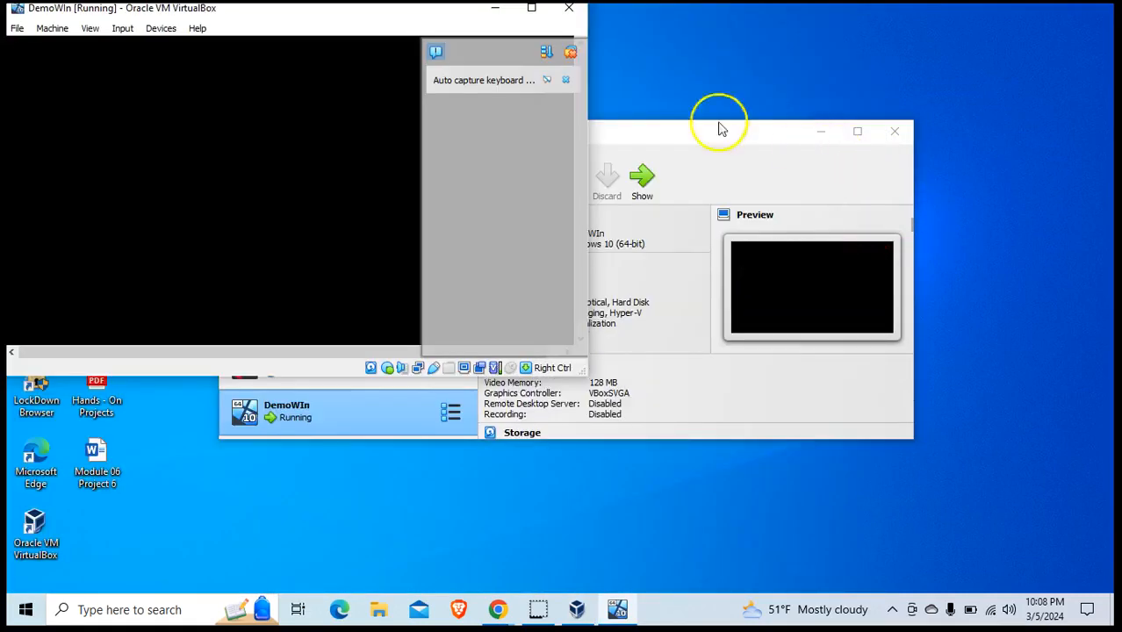
left_click_drag(381, 8, 582, 48)
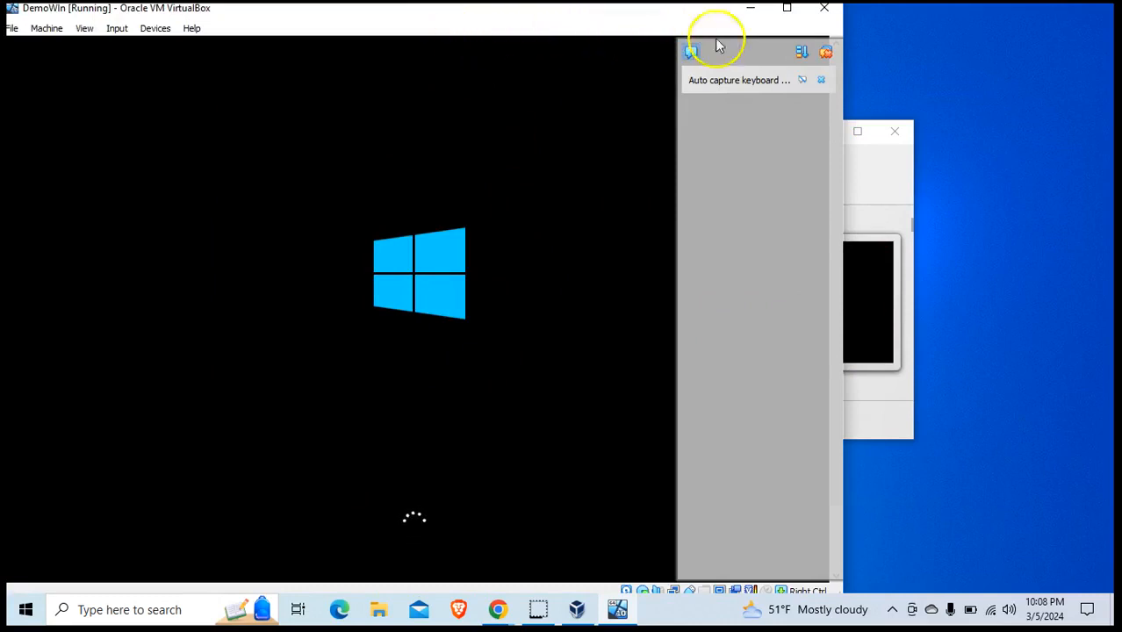
left_click(823, 79)
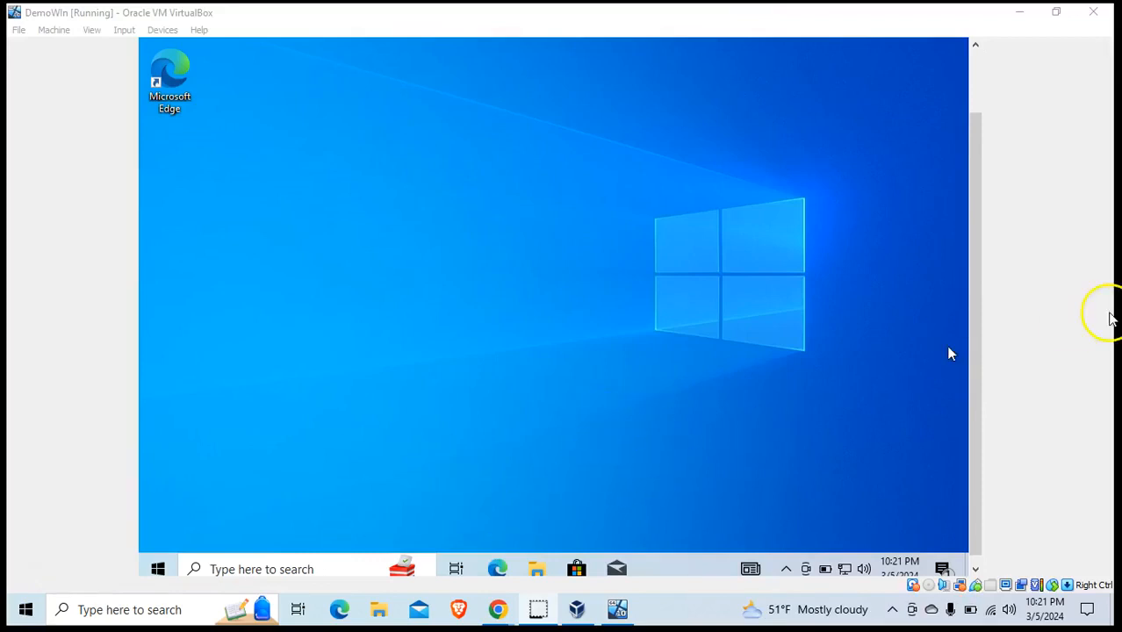
Step: Dismiss the OneDrive privacy notice in the guest Windows and clear all of its notifications
left_click_drag(979, 282, 985, 356)
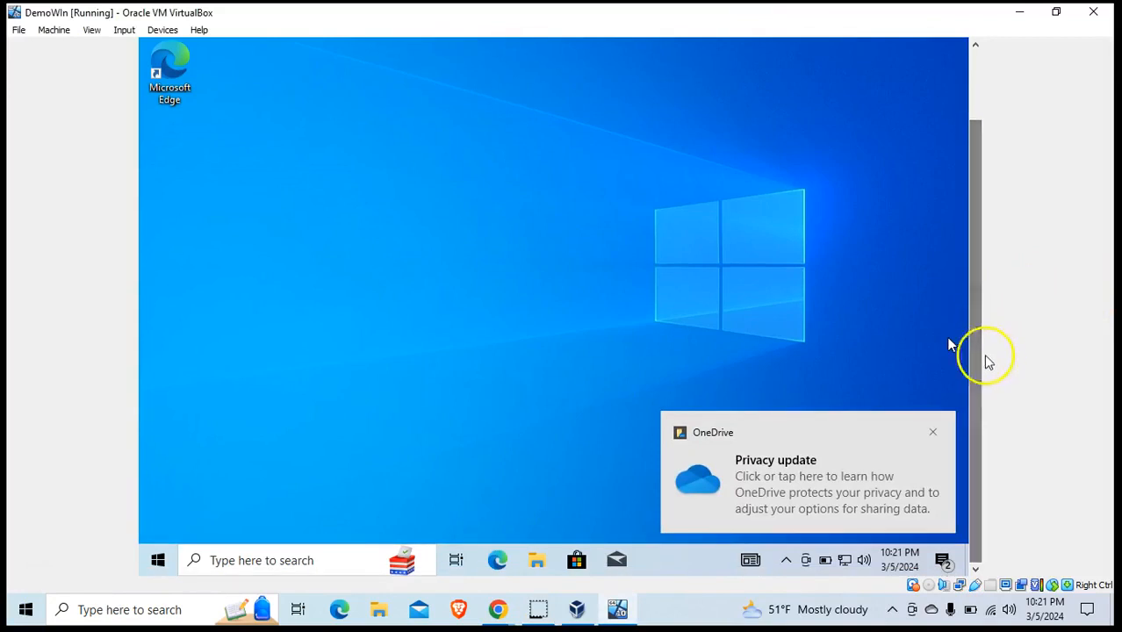
left_click(934, 431)
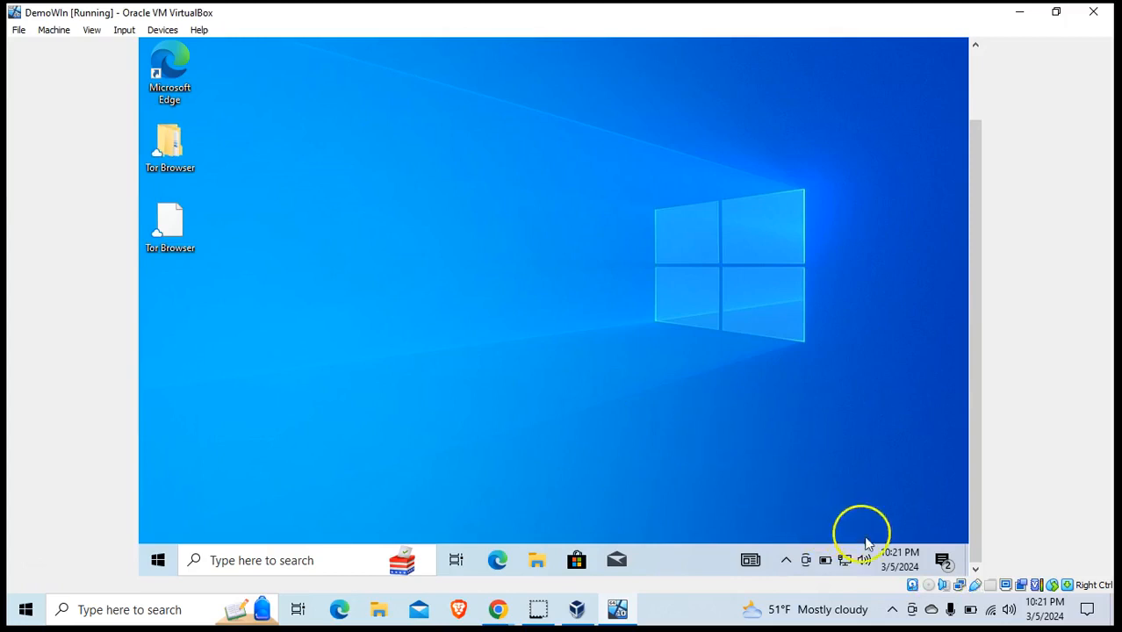
left_click(944, 563)
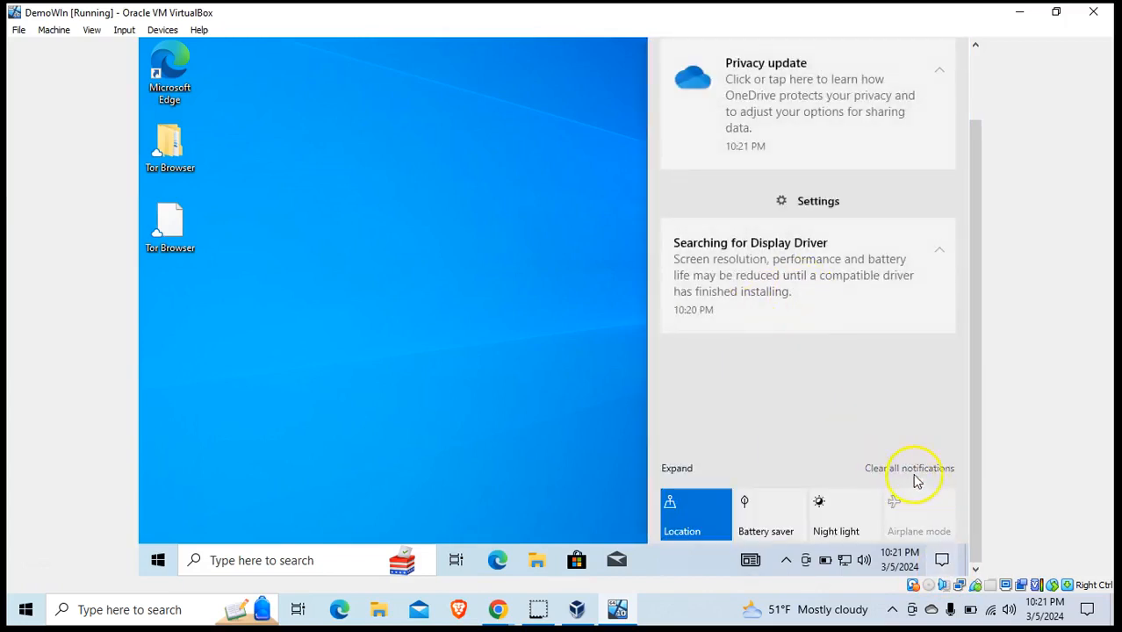
left_click(912, 469)
left_click(554, 452)
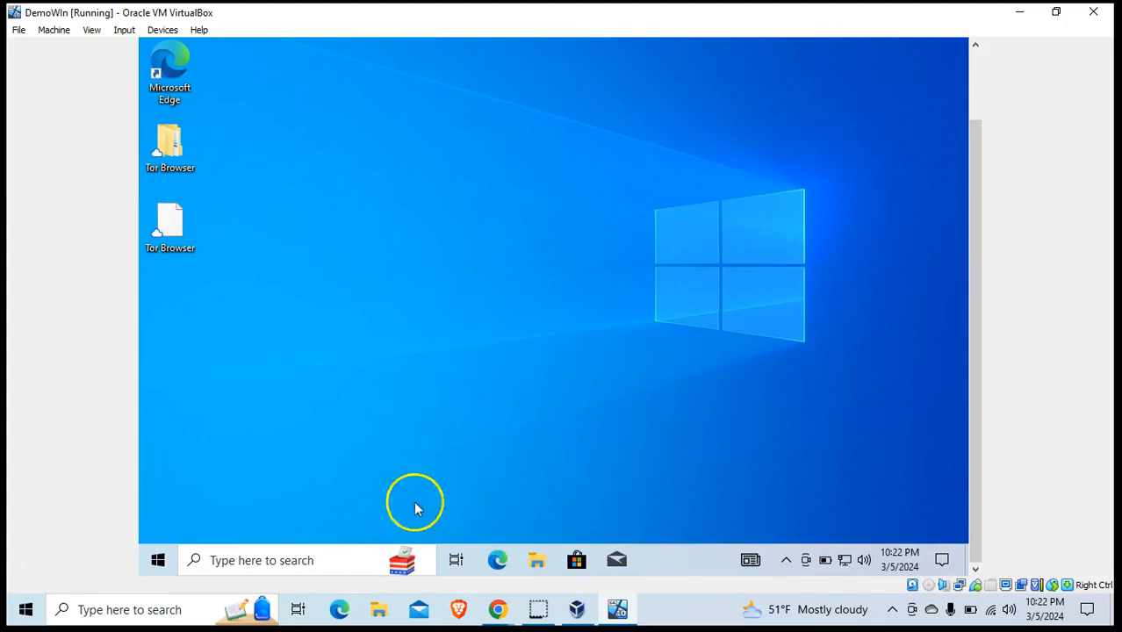
Step: Open Disk Management in the guest Windows and shrink the C: volume by 32408 MB
right_click(162, 562)
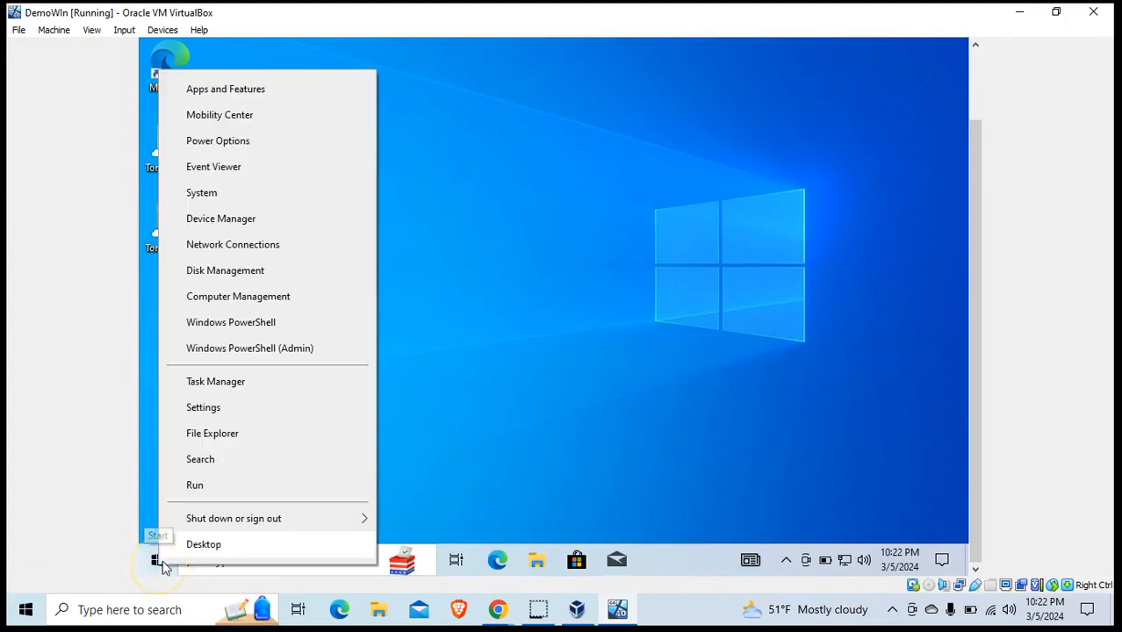
left_click(248, 272)
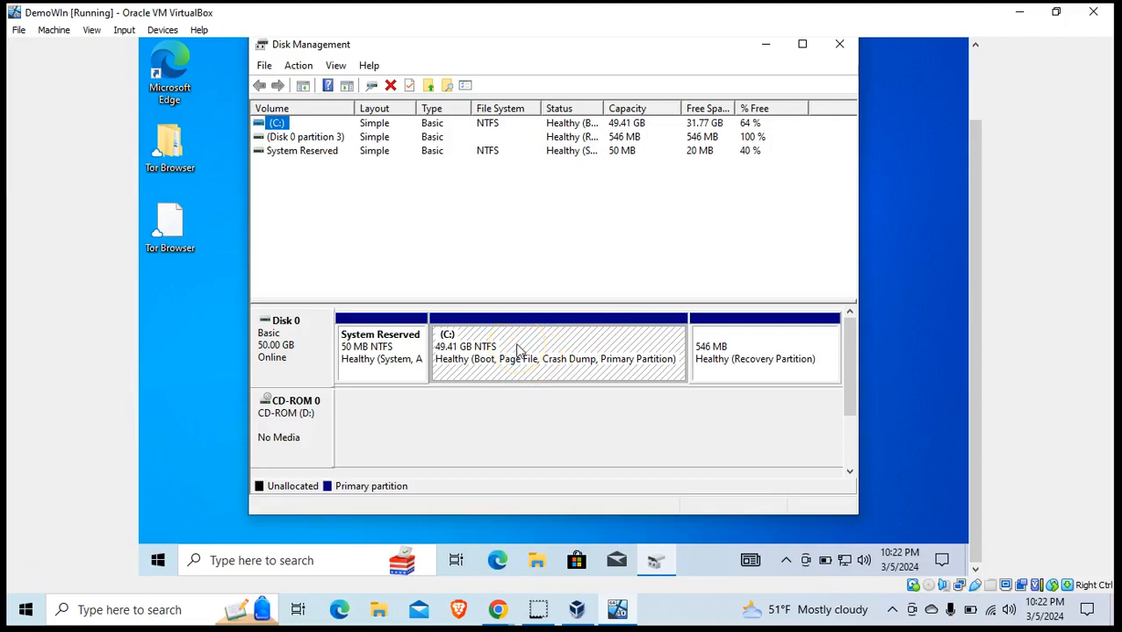
right_click(518, 352)
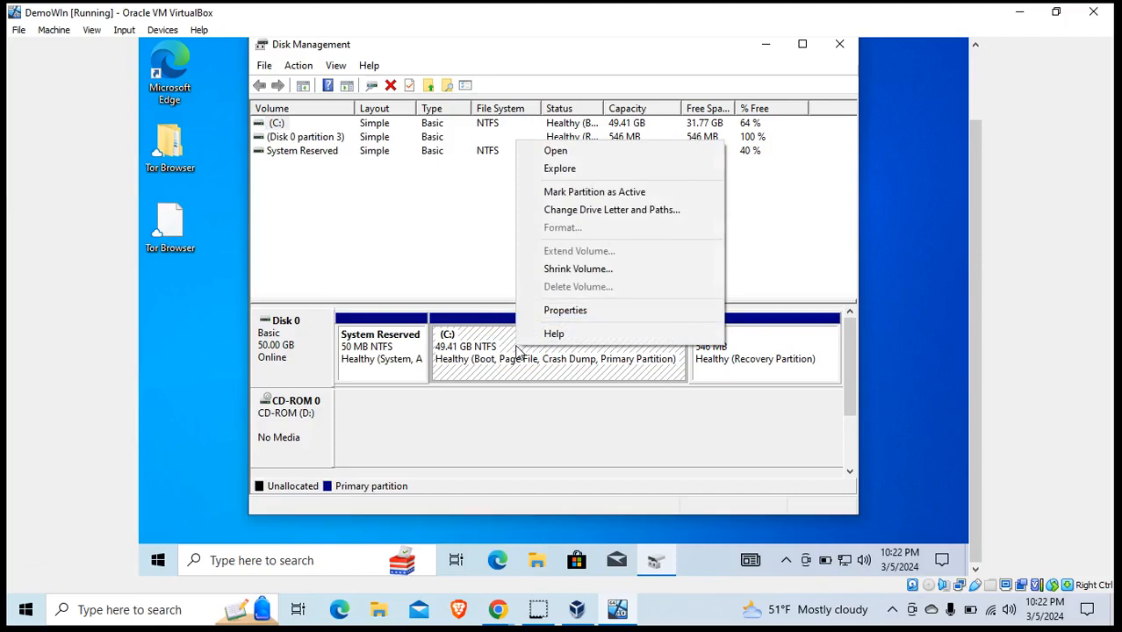
left_click(567, 270)
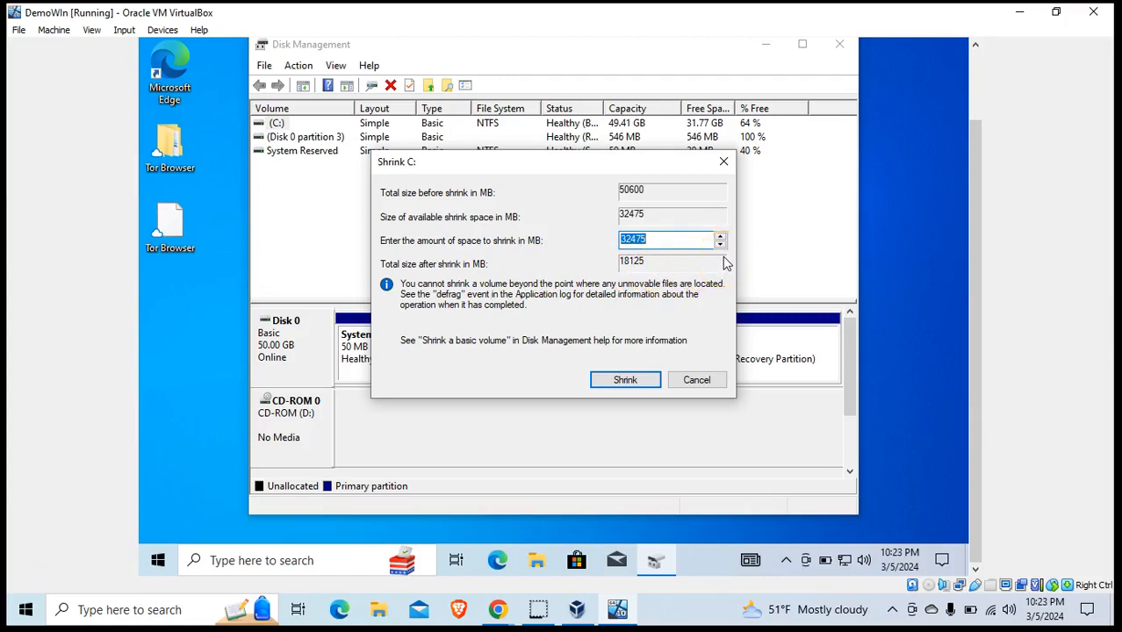
left_click(704, 239)
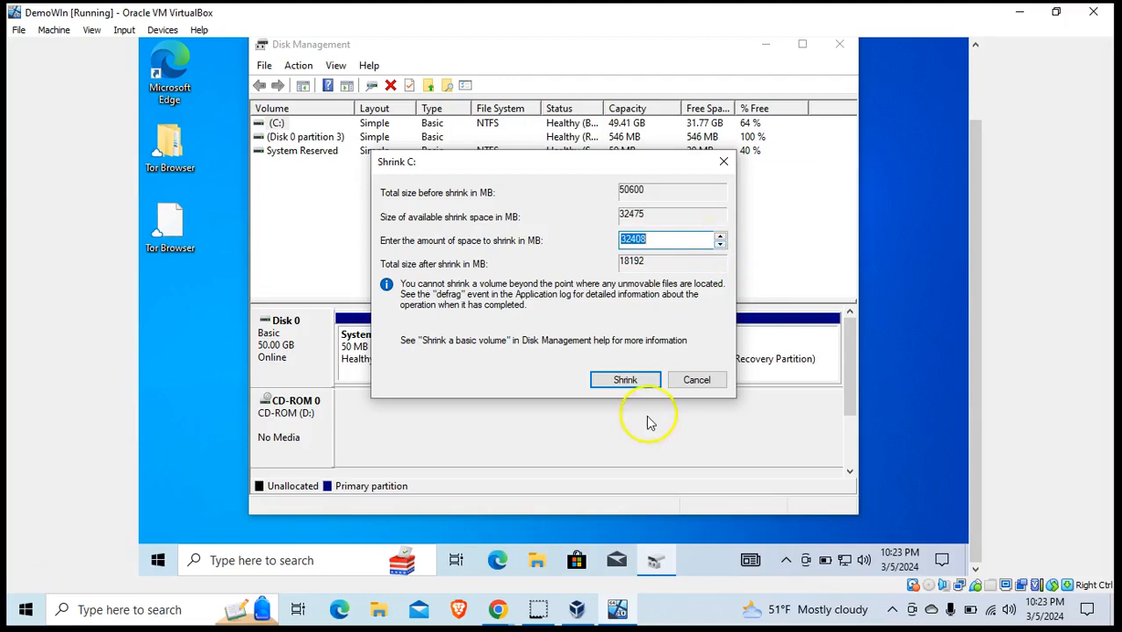
left_click(621, 383)
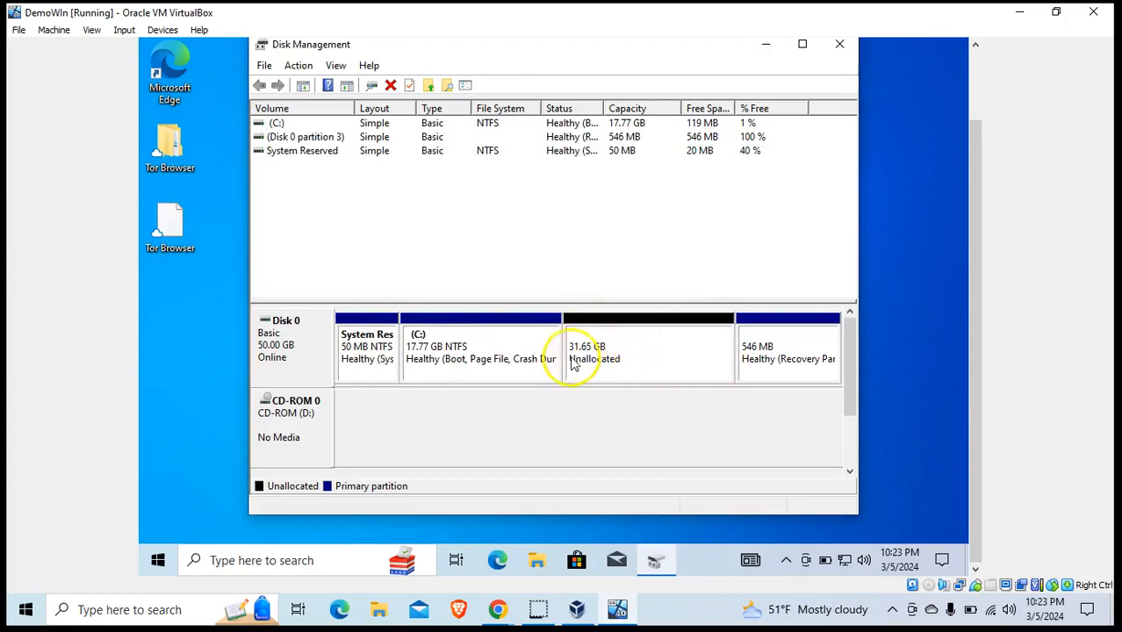
Step: Configure a new simple volume in Disk 0's unallocated space with 32407 MB, drive letter E, NTFS and the label New Volume
right_click(641, 358)
left_click(694, 365)
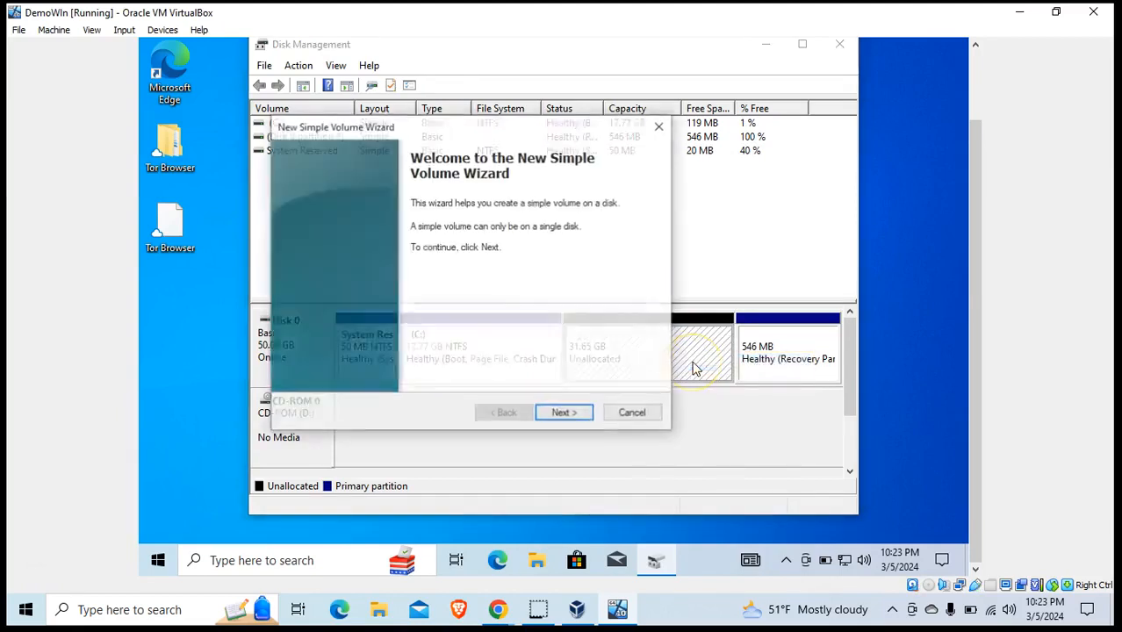
left_click(576, 418)
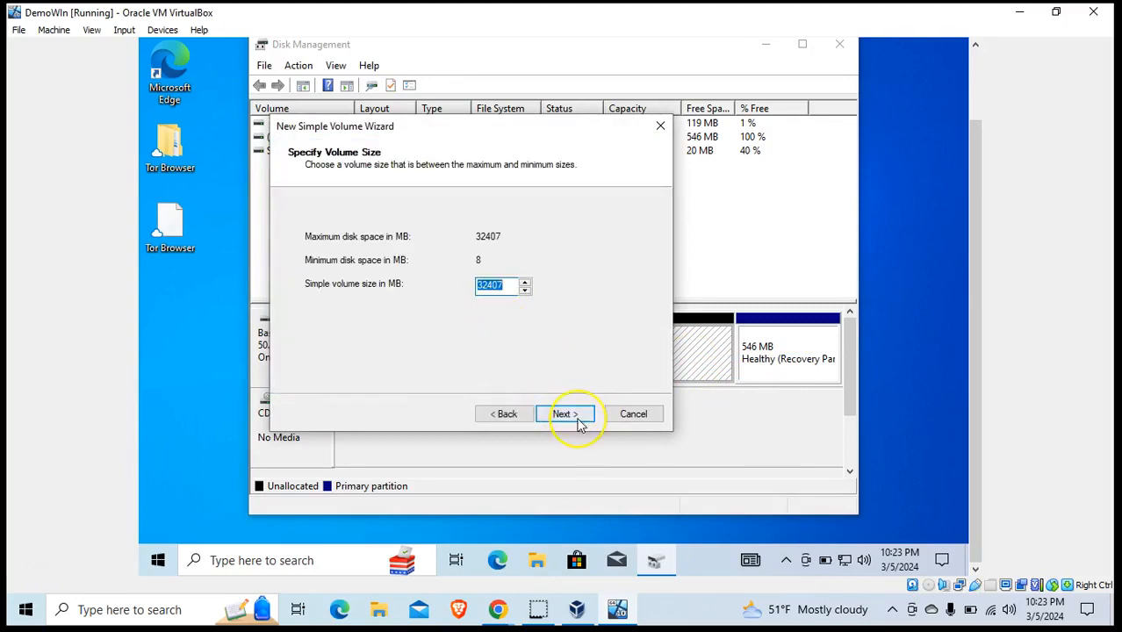
left_click(566, 415)
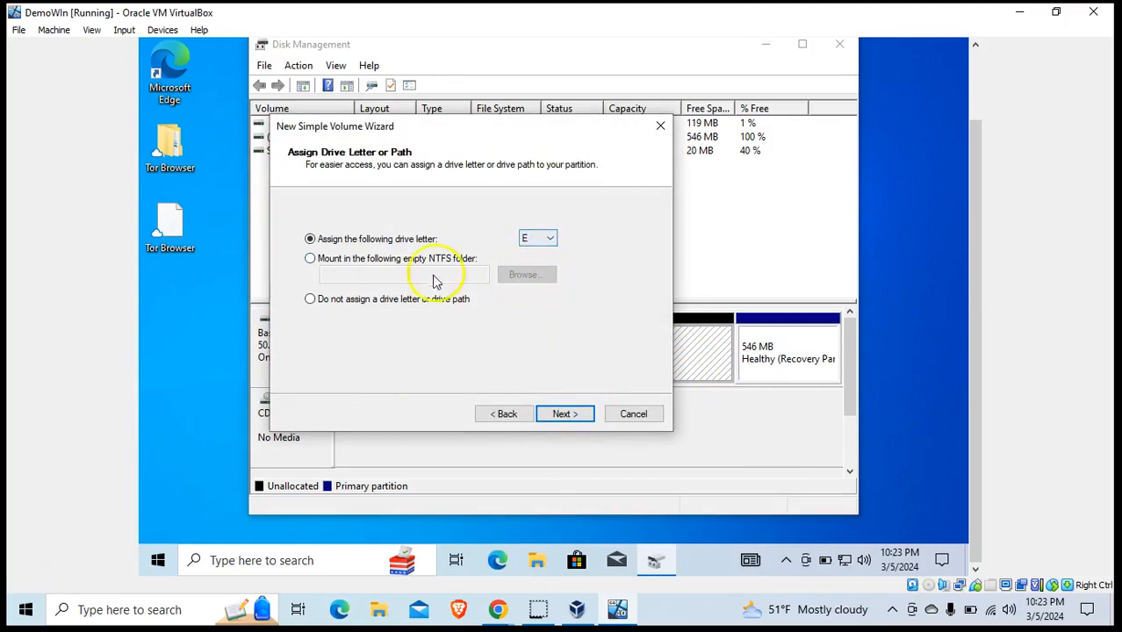
left_click(570, 416)
left_click(556, 274)
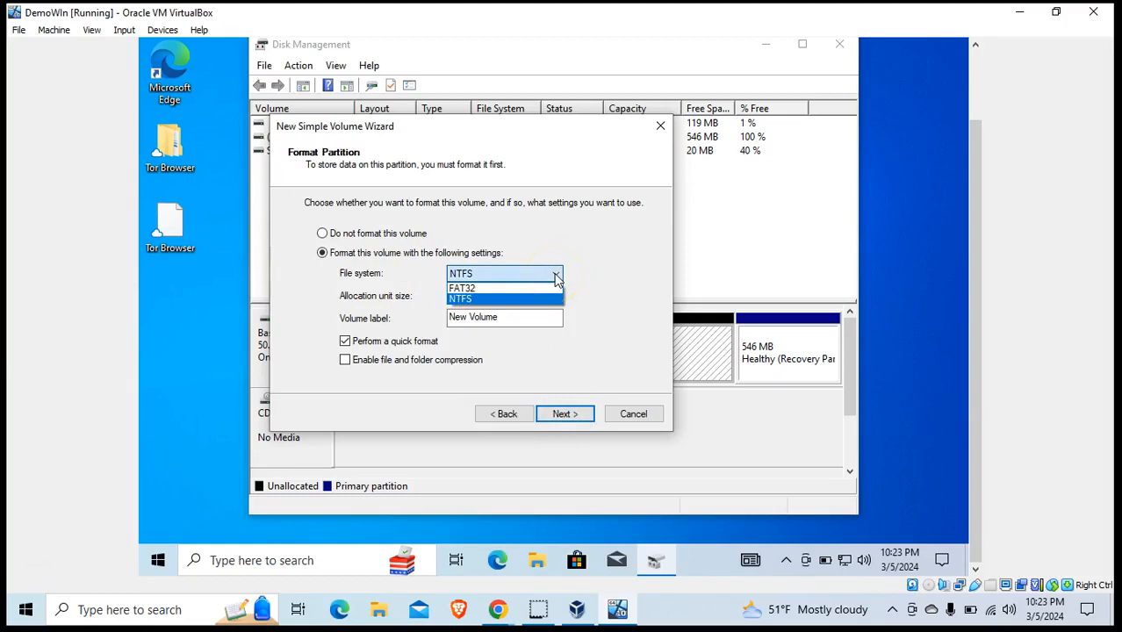
left_click(555, 275)
left_click(508, 299)
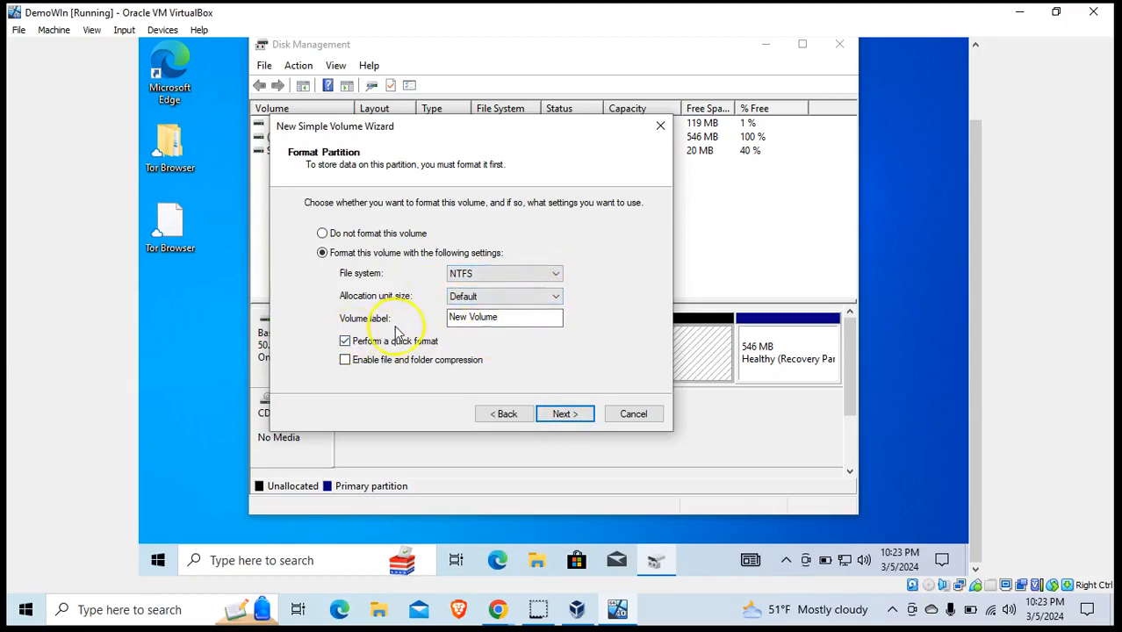
left_click(565, 414)
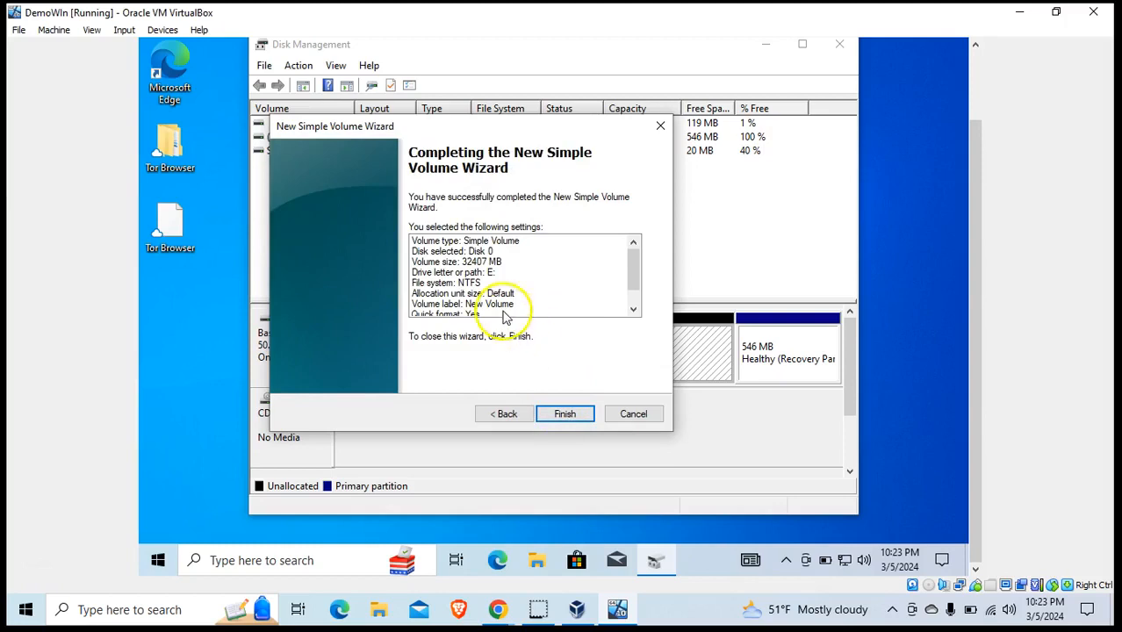
Step: Review the new volume's settings, finish creating it, dismiss the AutoPlay notification and close Disk Management
scroll(536, 277, "down", 1)
scroll(540, 290, "up", 1)
scroll(546, 308, "down", 1)
left_click(566, 415)
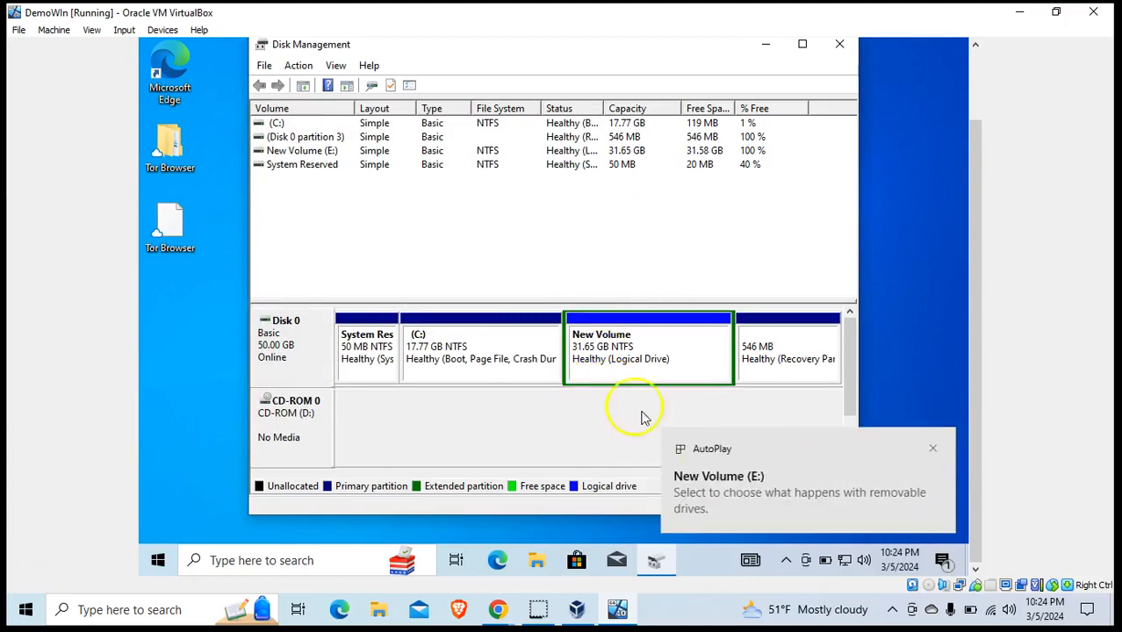
left_click(933, 449)
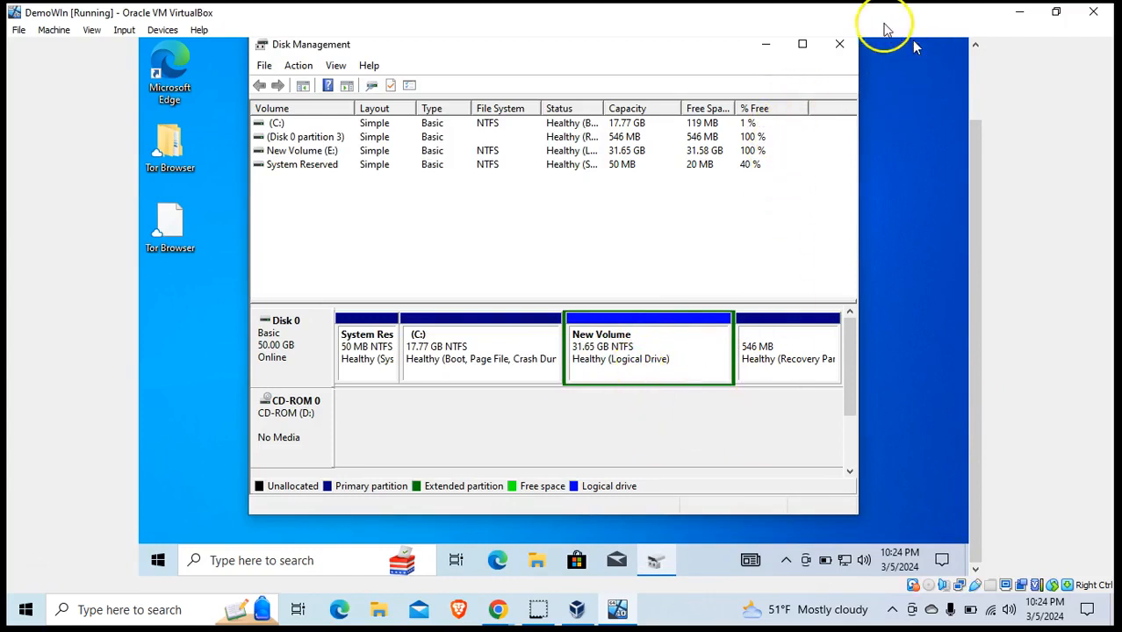
left_click(839, 43)
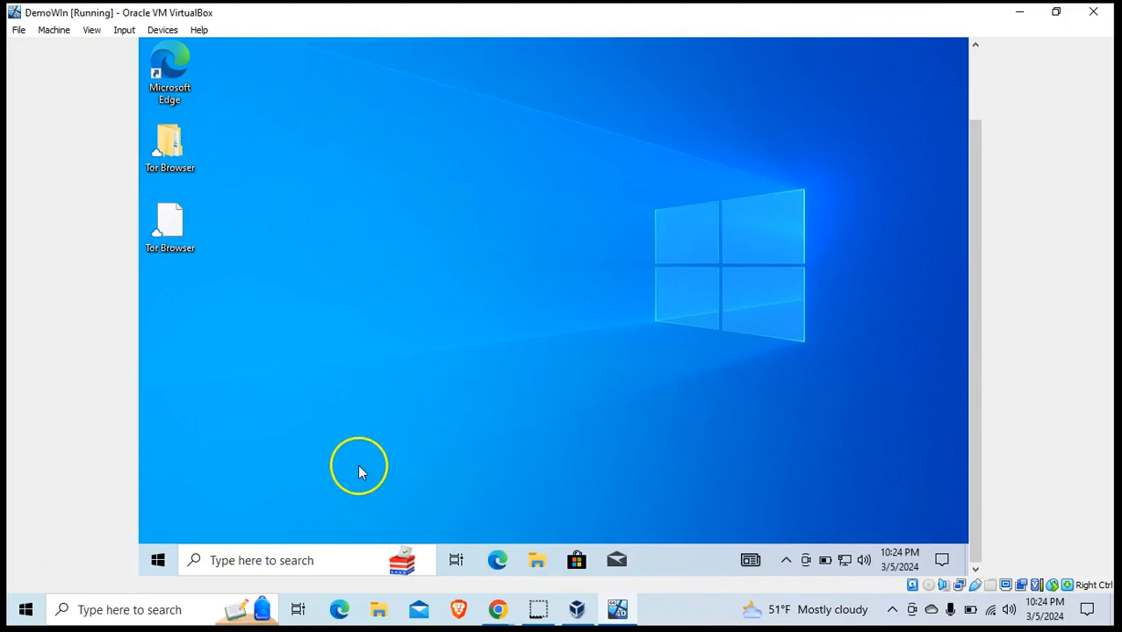
Step: Open Backup and Restore (Windows 7) from Control Panel's small icons view and check which backups are available to restore from
left_click(306, 562)
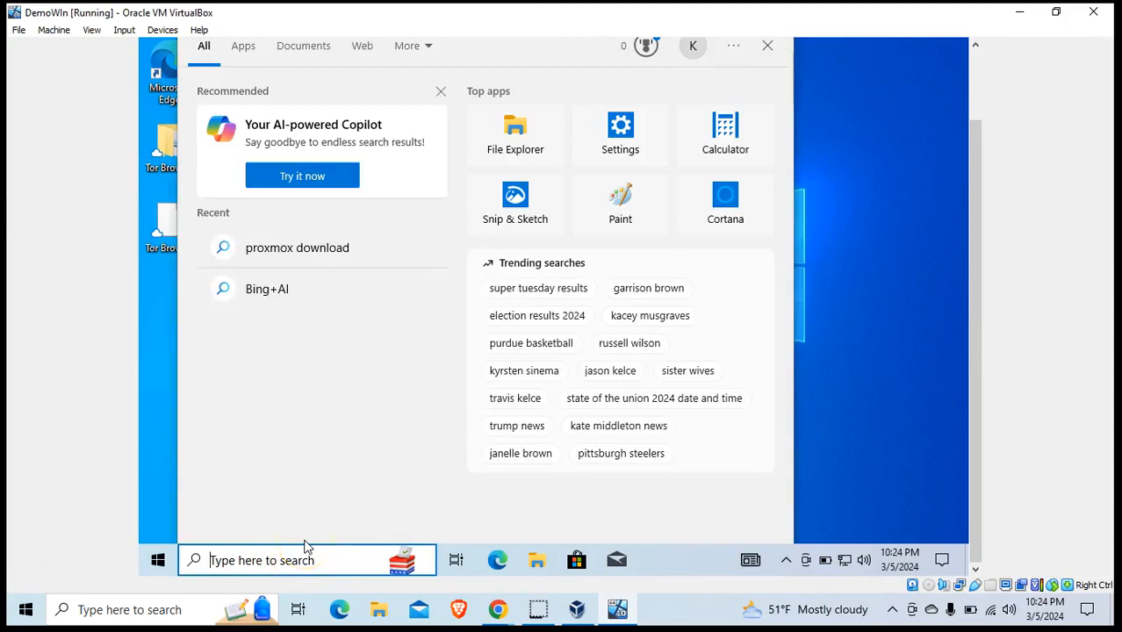
type("con")
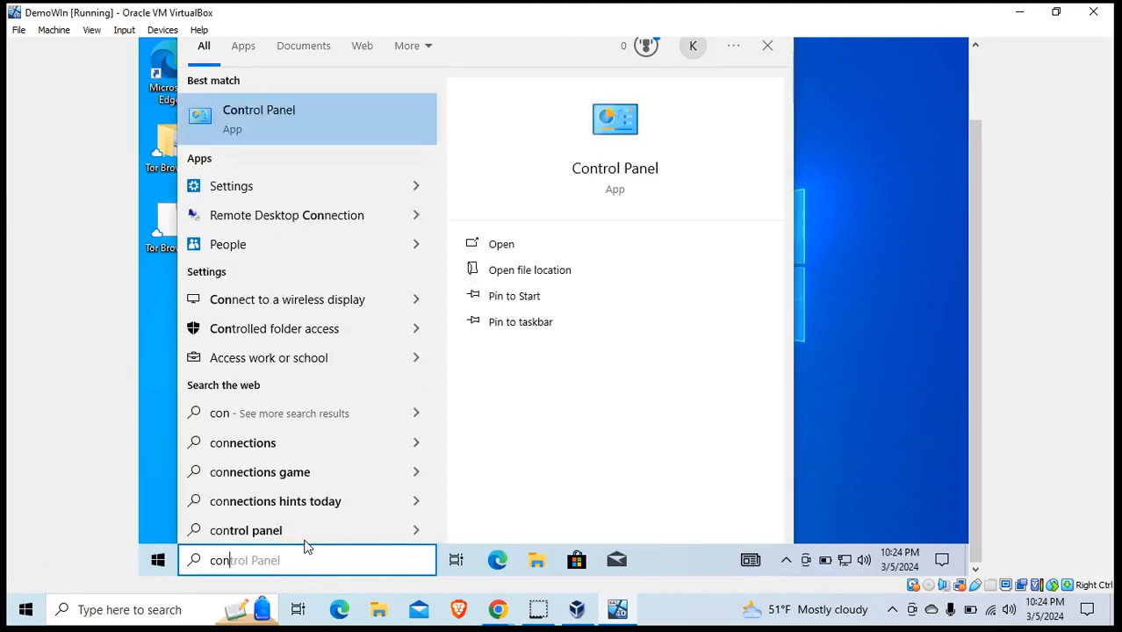
left_click(626, 165)
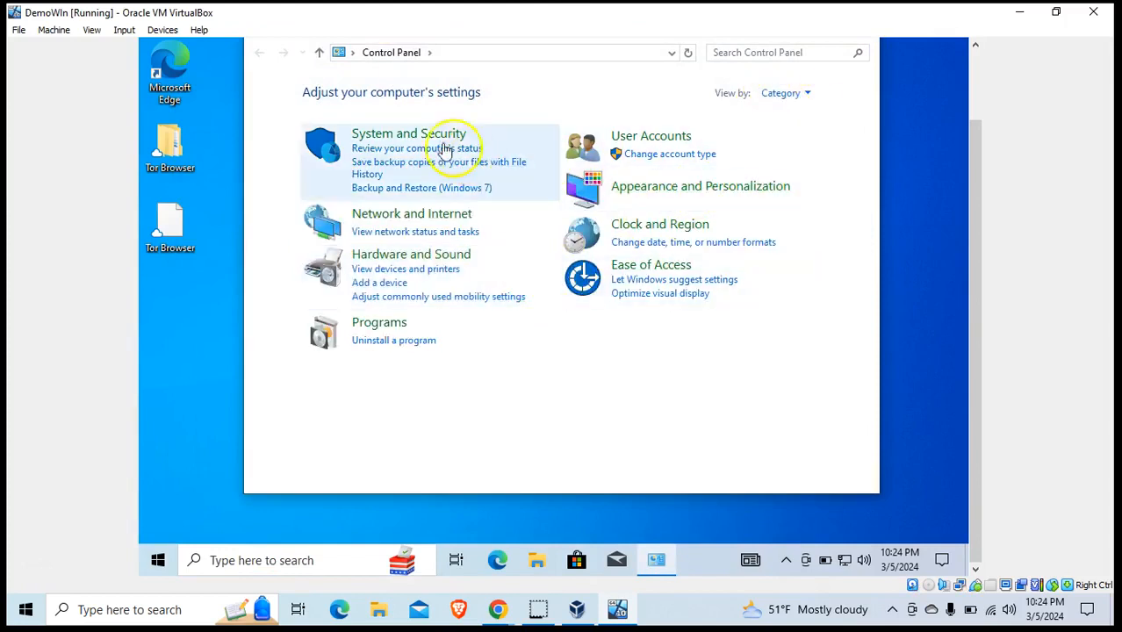
left_click(808, 98)
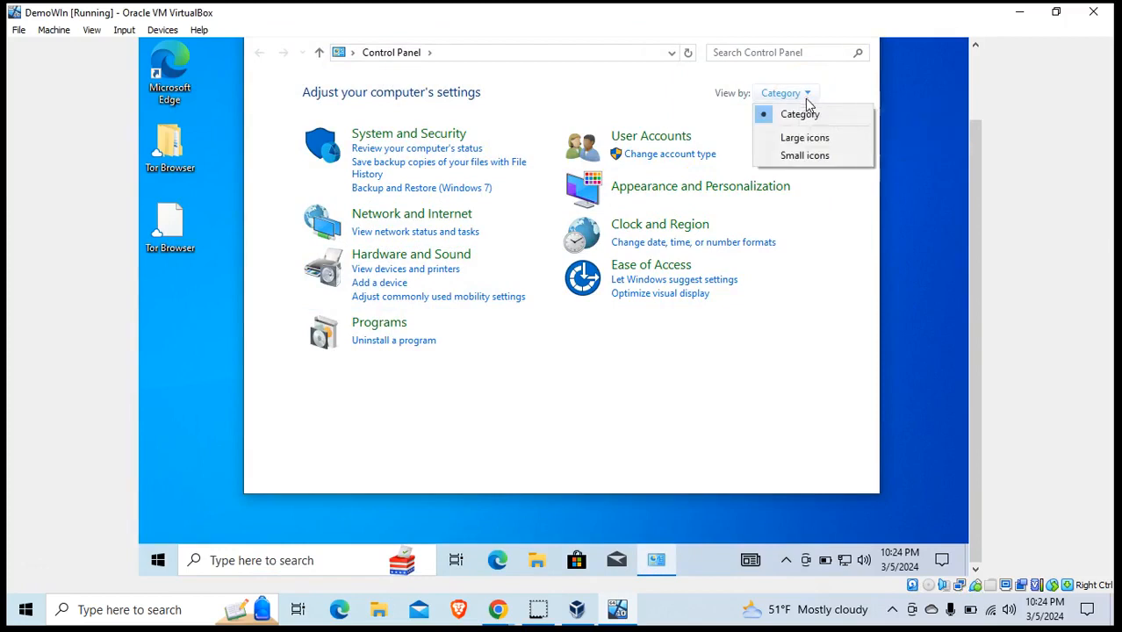
left_click(808, 158)
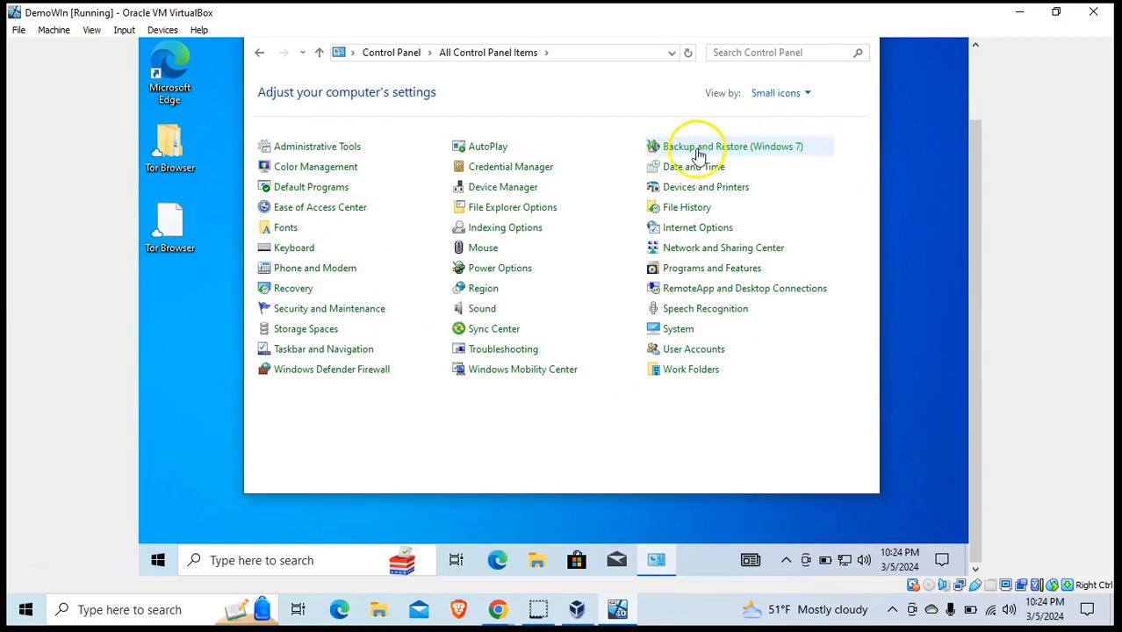
left_click(762, 148)
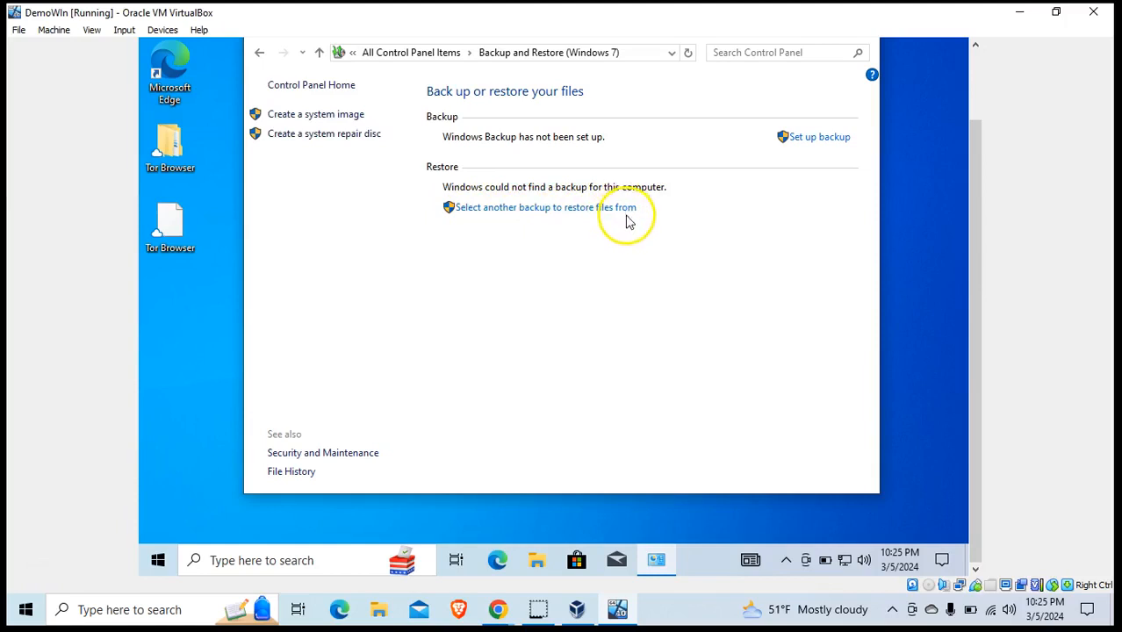
left_click(580, 208)
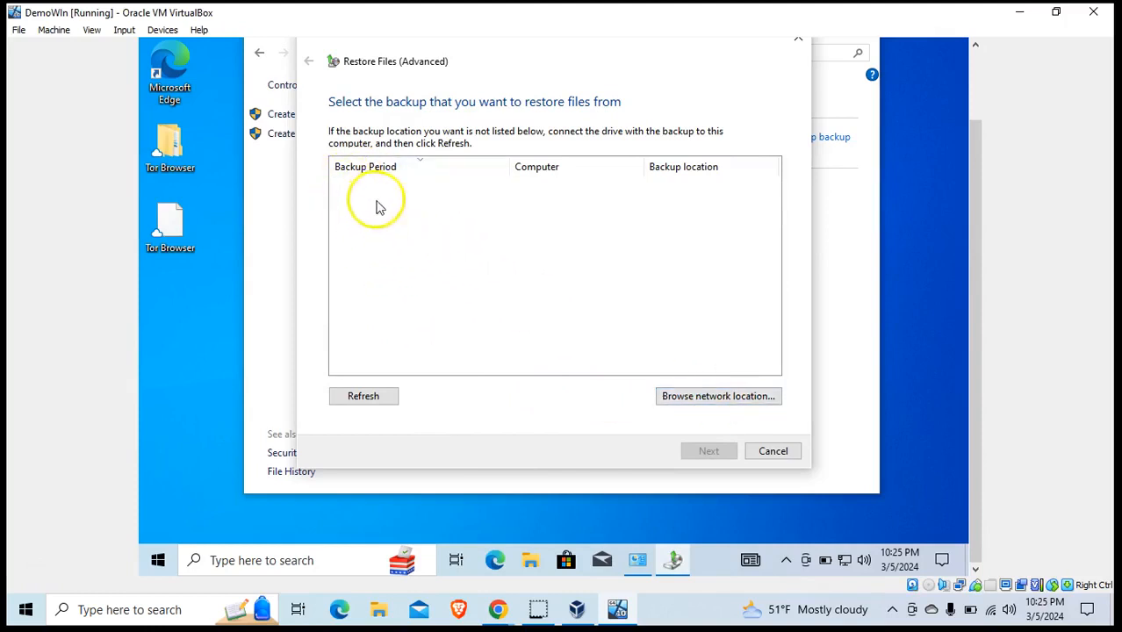
left_click(796, 41)
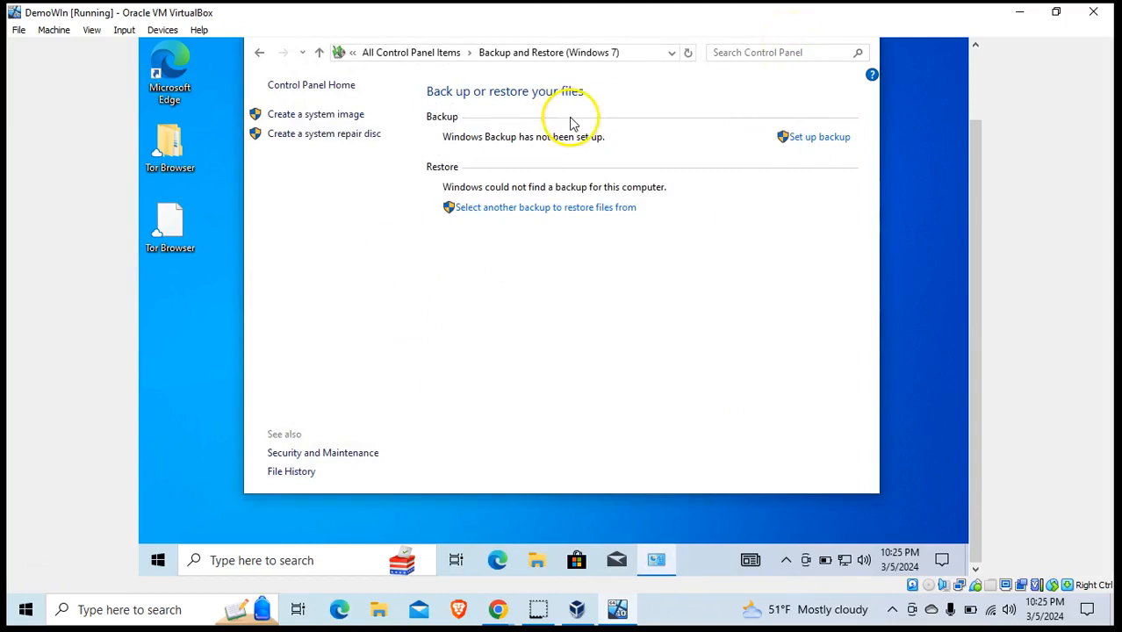
Step: Begin creating a system image and choose New Volume (E:) as the hard disk destination
left_click(315, 116)
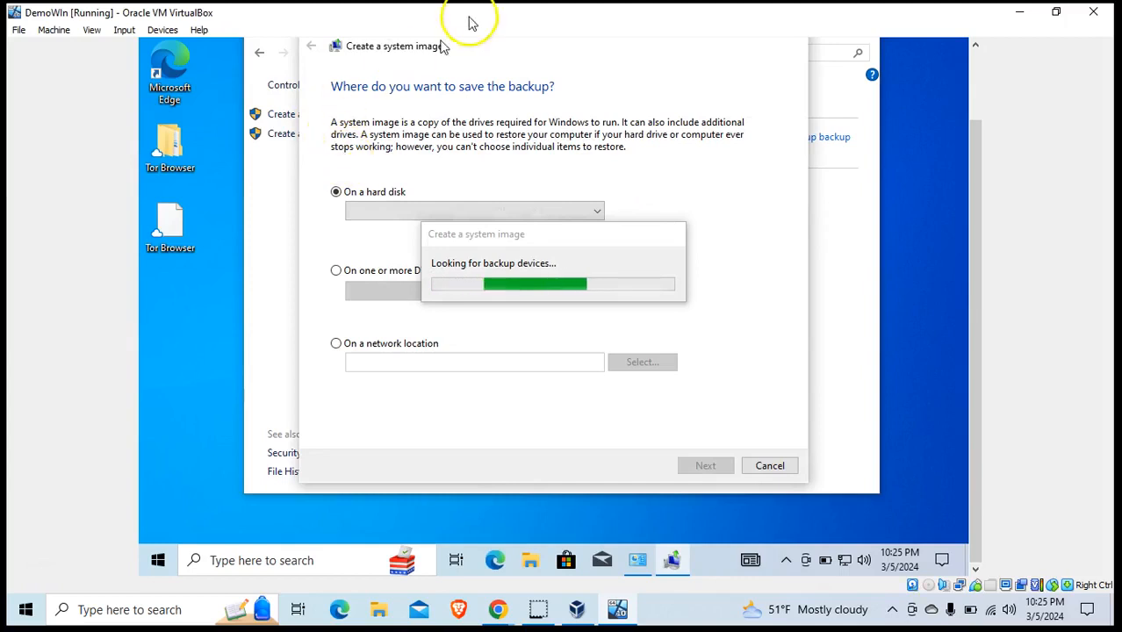
left_click_drag(507, 50, 577, 86)
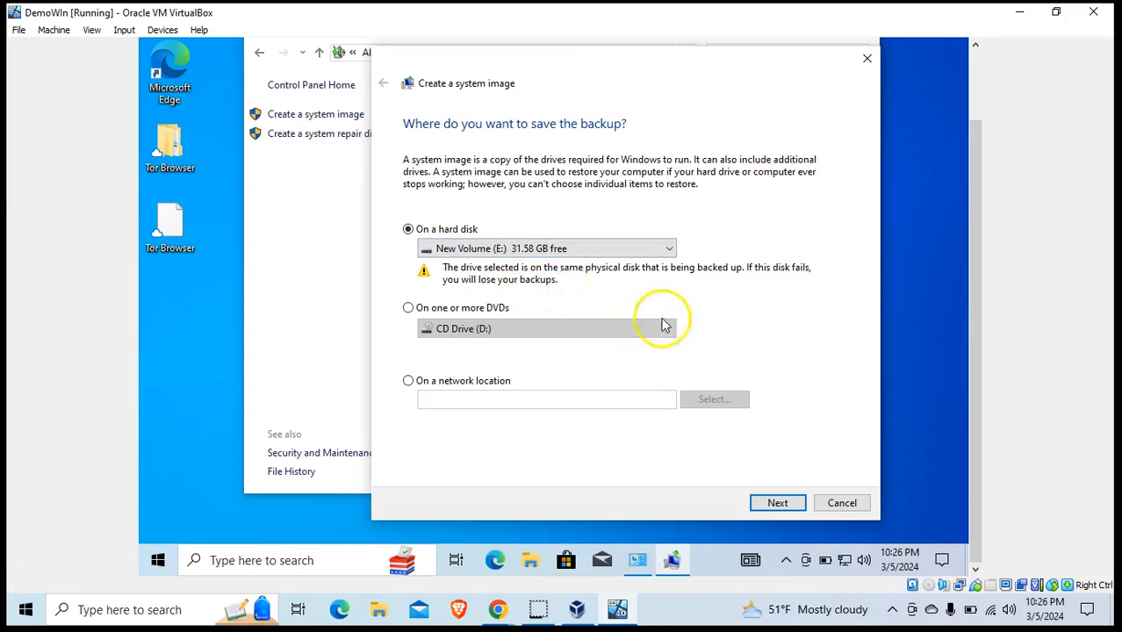
left_click(667, 250)
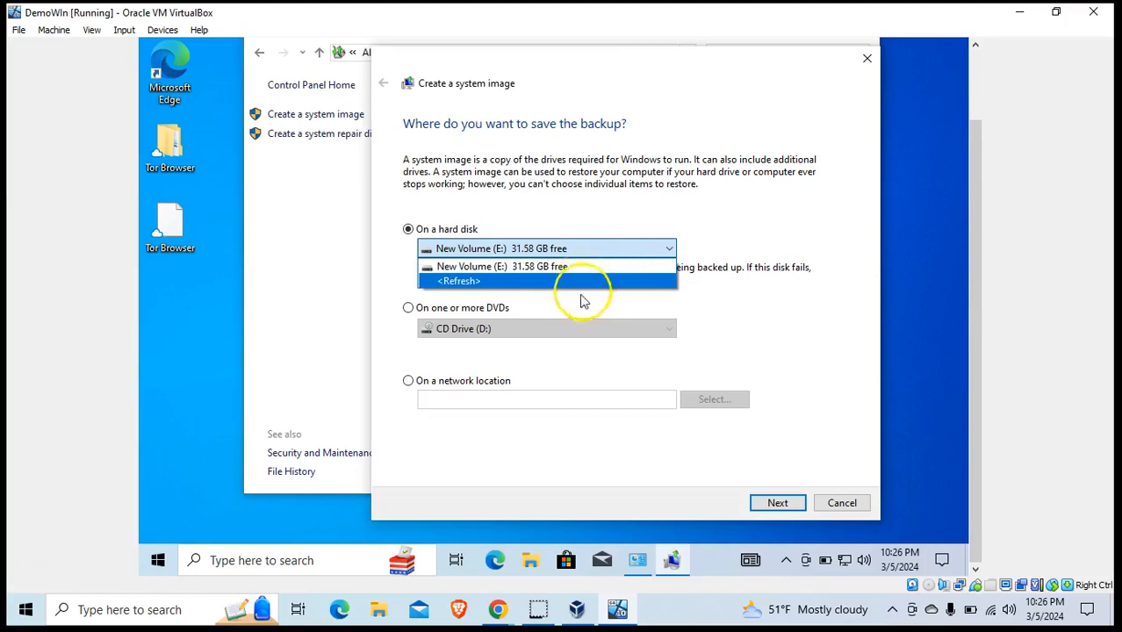
left_click(544, 267)
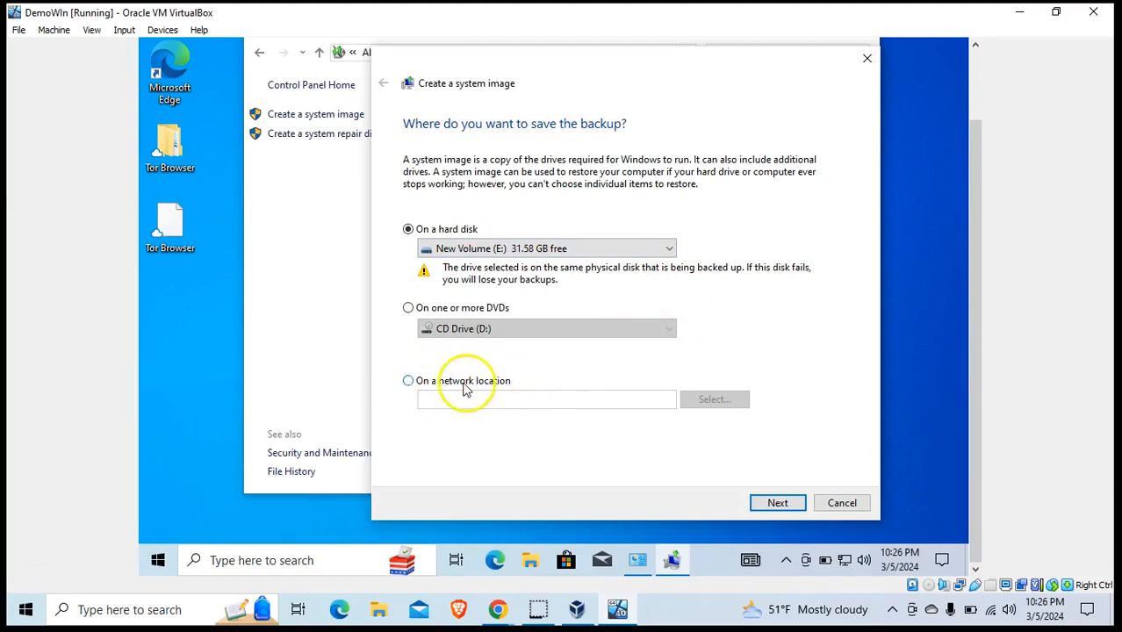
left_click(413, 386)
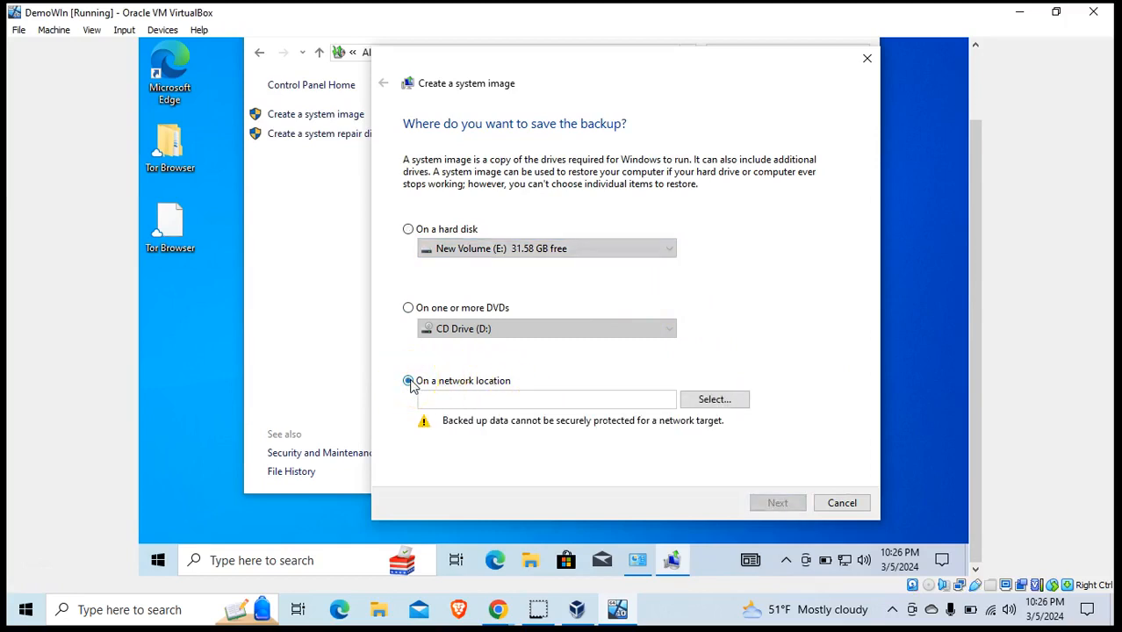
left_click(711, 400)
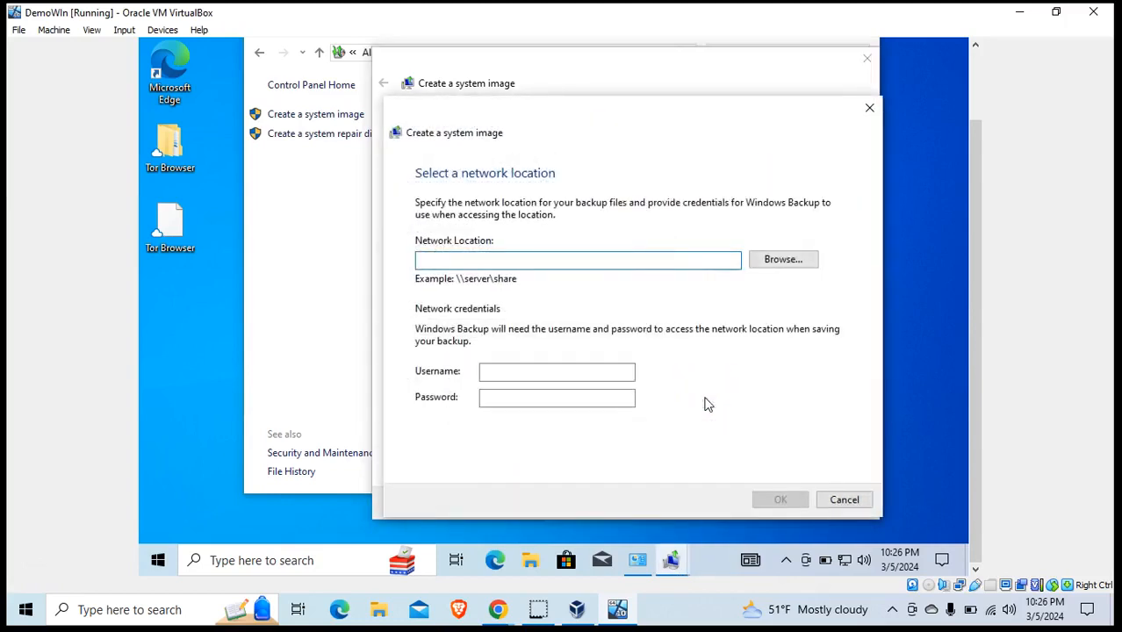
left_click(810, 263)
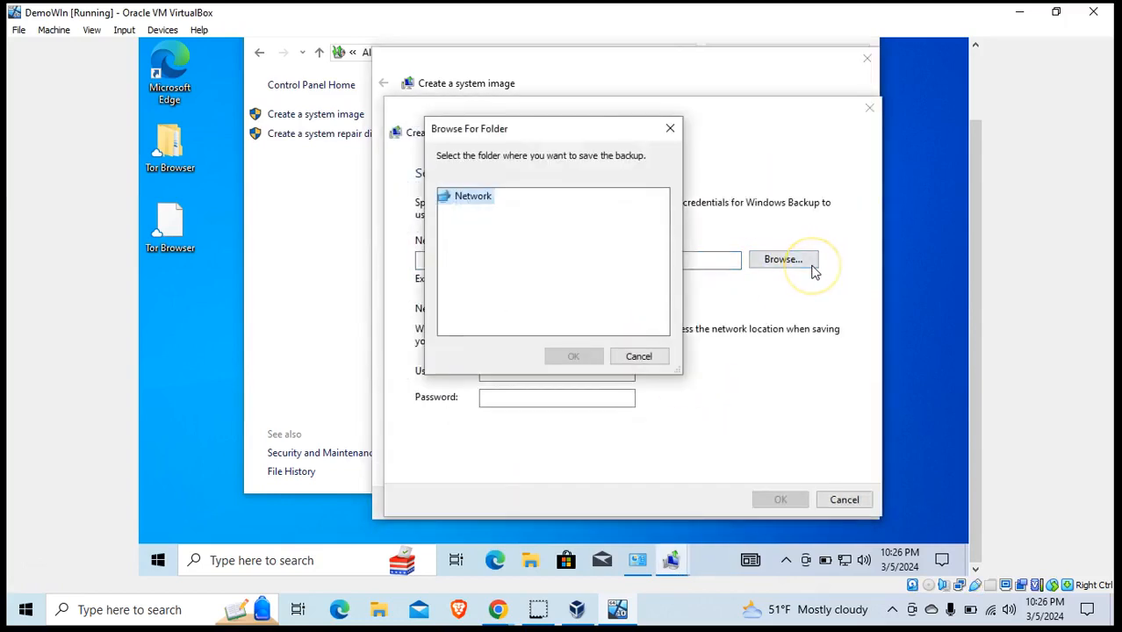
left_click(671, 129)
left_click(868, 108)
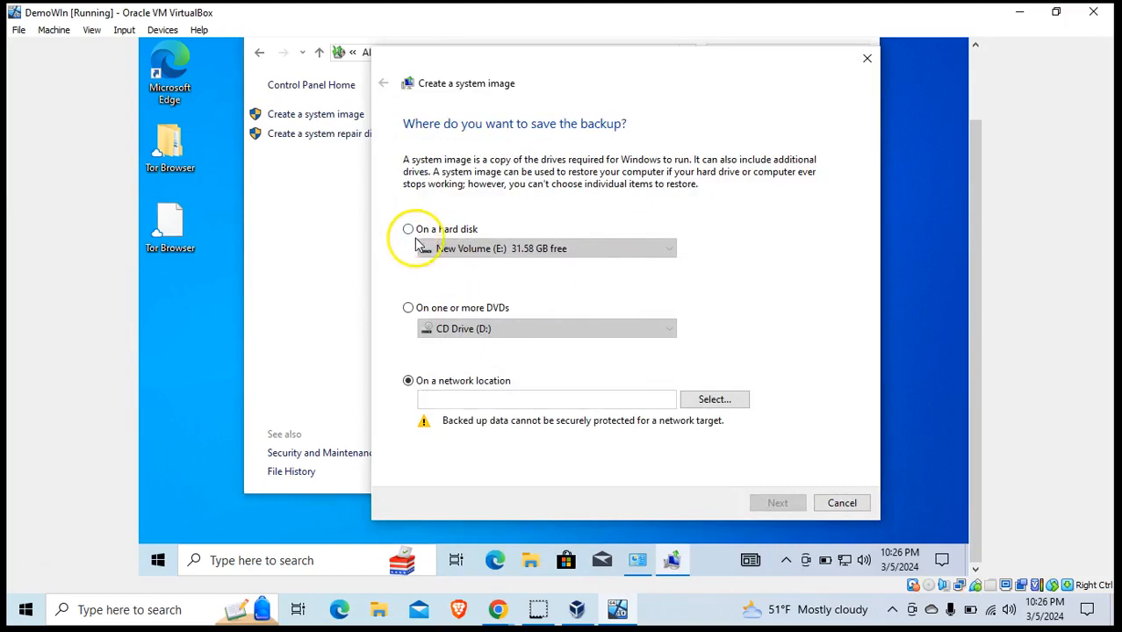
Step: Try to back up the system image to New Volume (E:) on the hard disk, and close the backup dialog
left_click(409, 232)
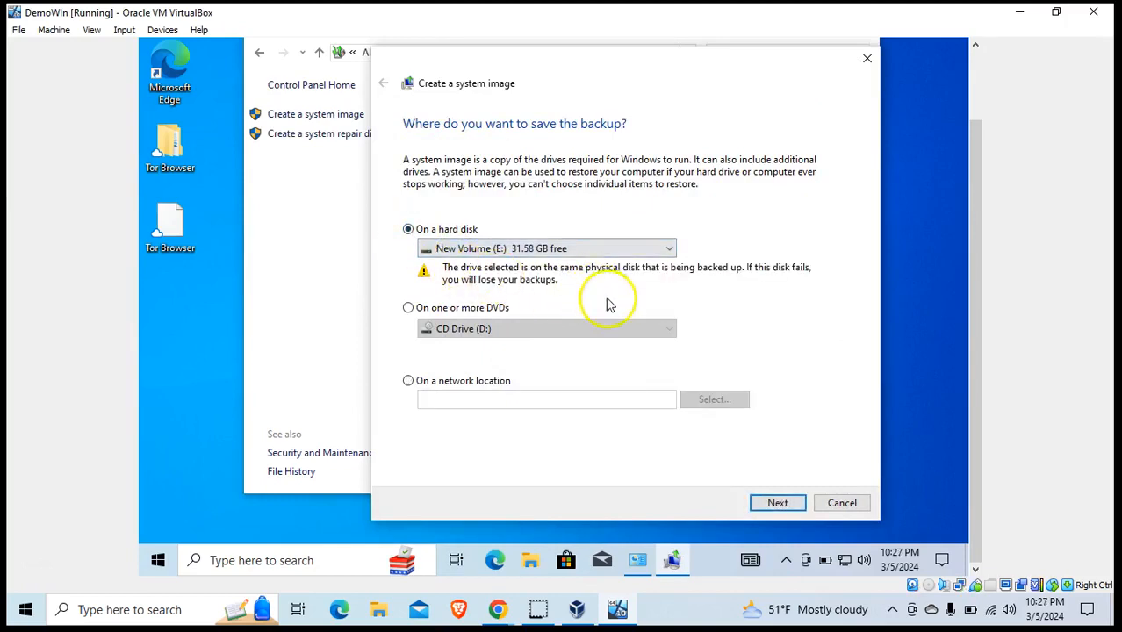
left_click(772, 502)
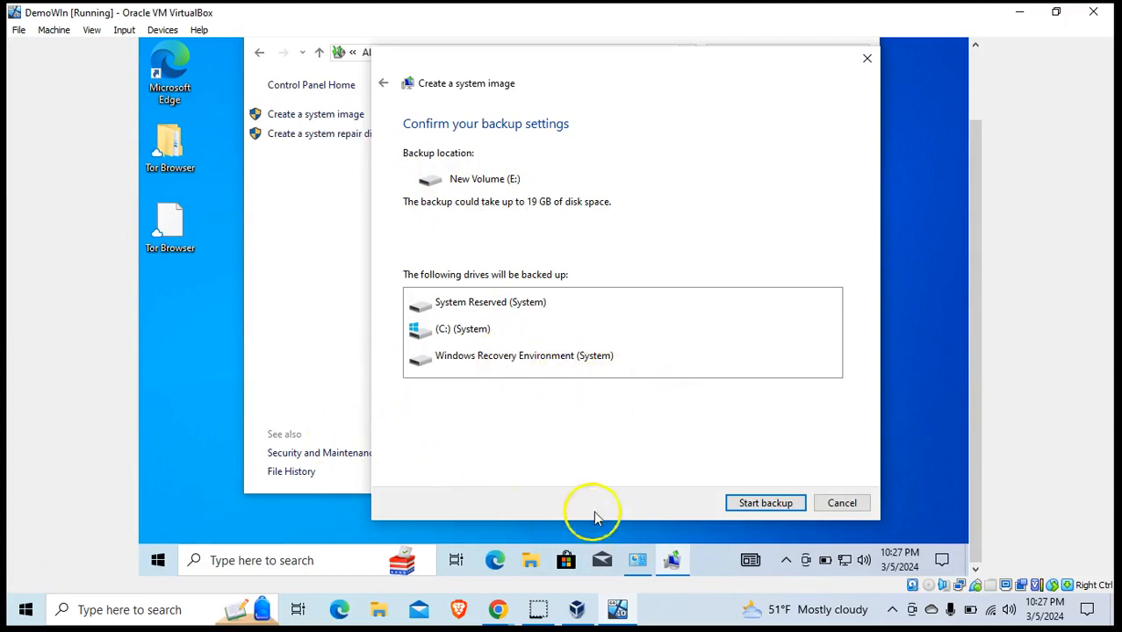
left_click(765, 501)
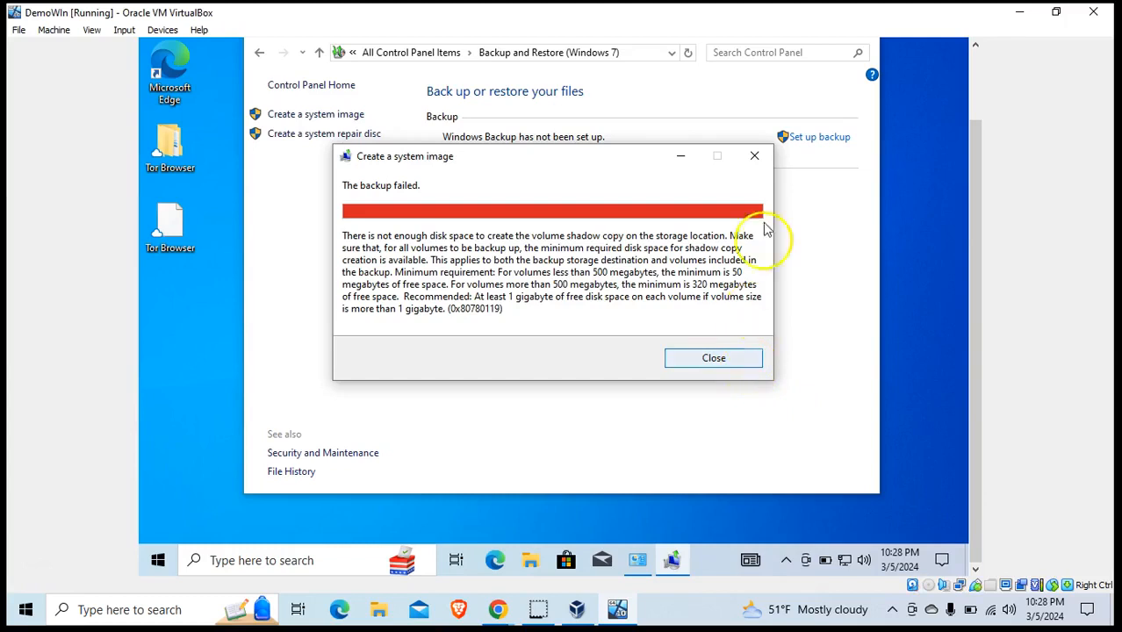
left_click(708, 364)
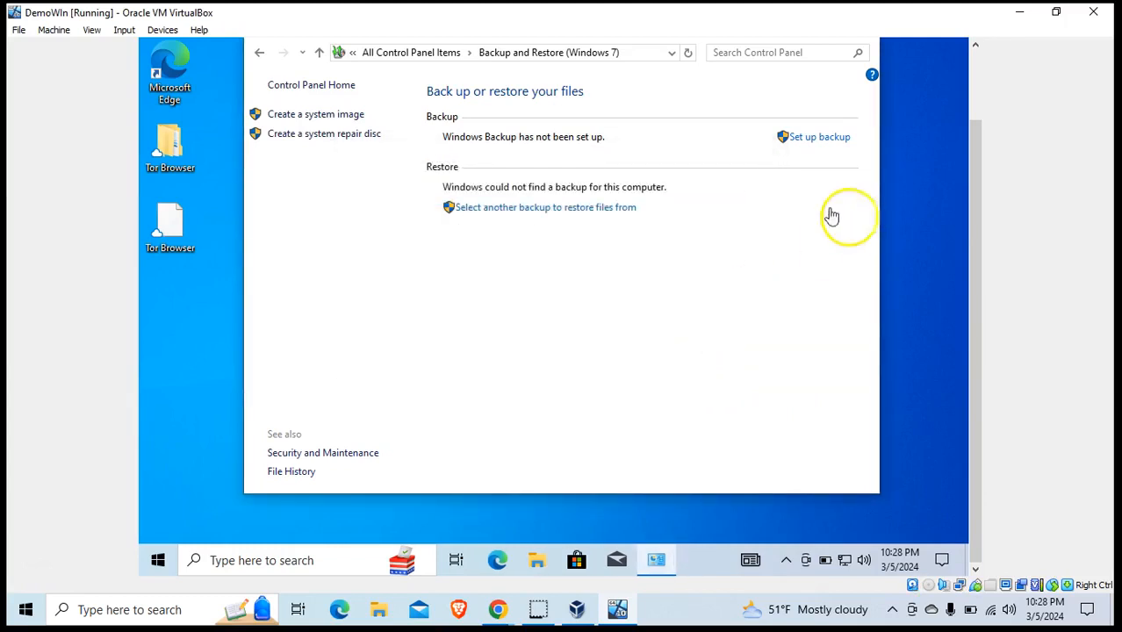
Step: Set up Windows Backup on New Volume (E:), let Windows choose what to back up, save the settings and run the backup
left_click(581, 211)
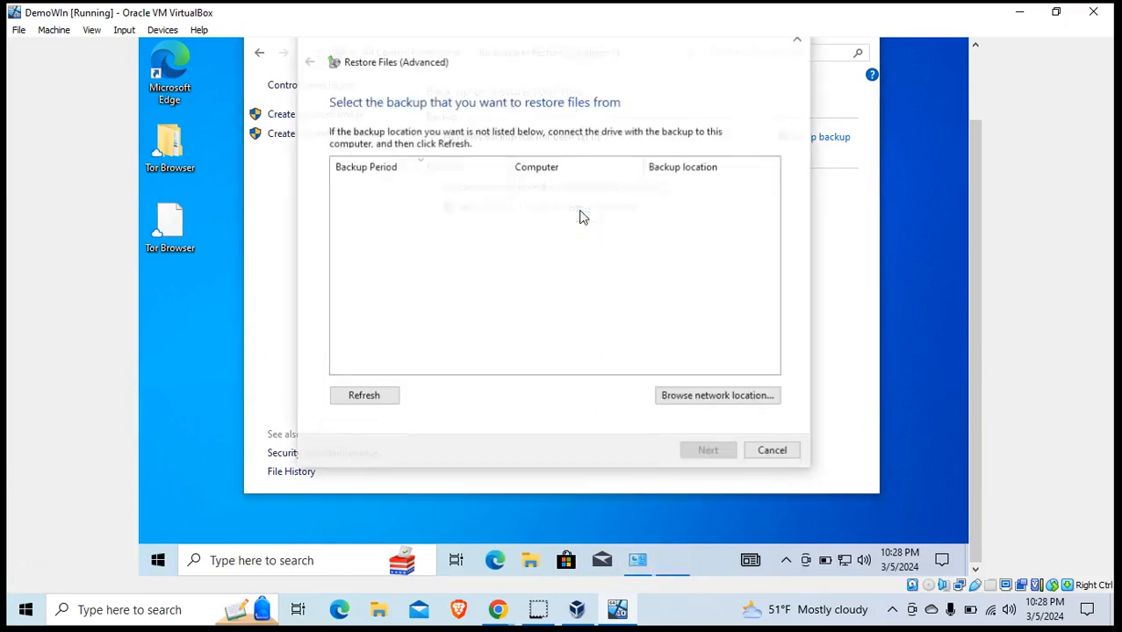
left_click(798, 42)
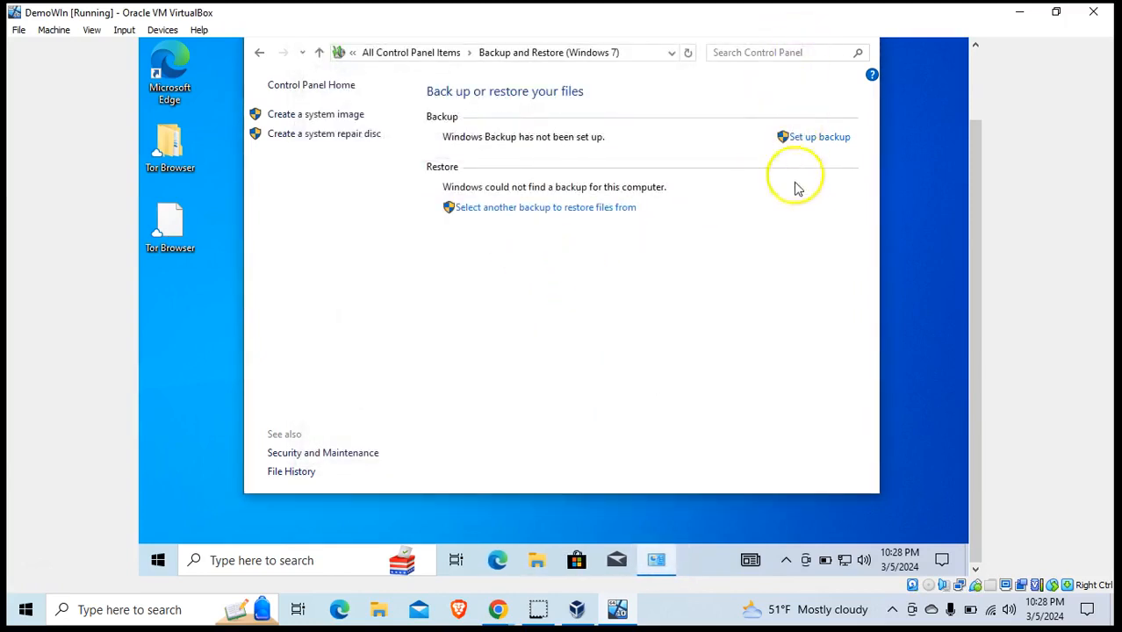
left_click(821, 138)
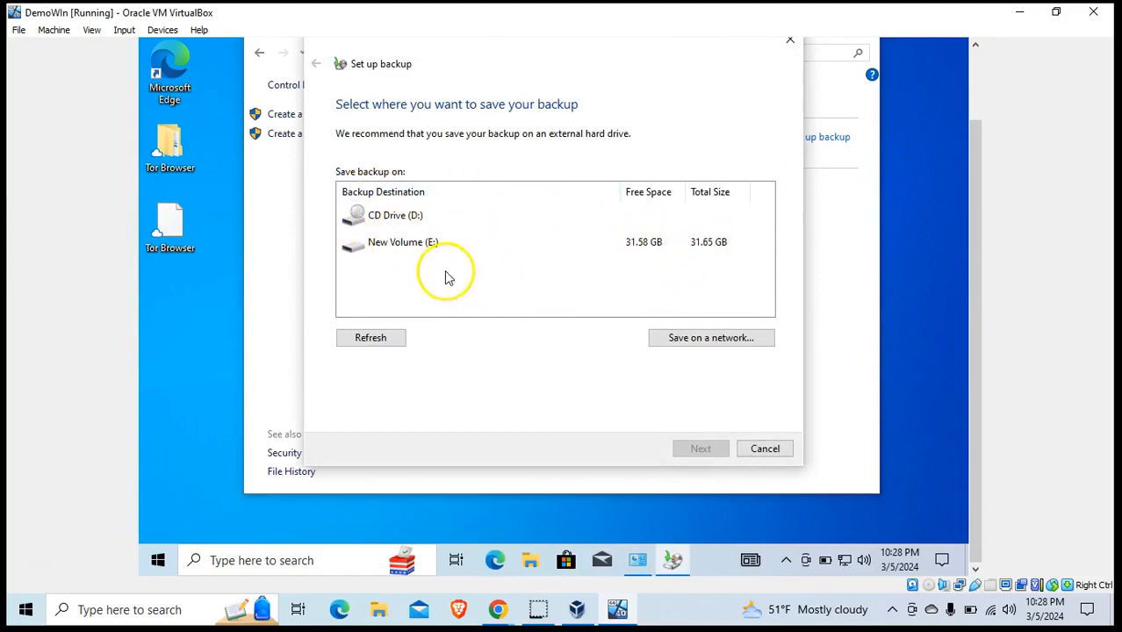
left_click(400, 246)
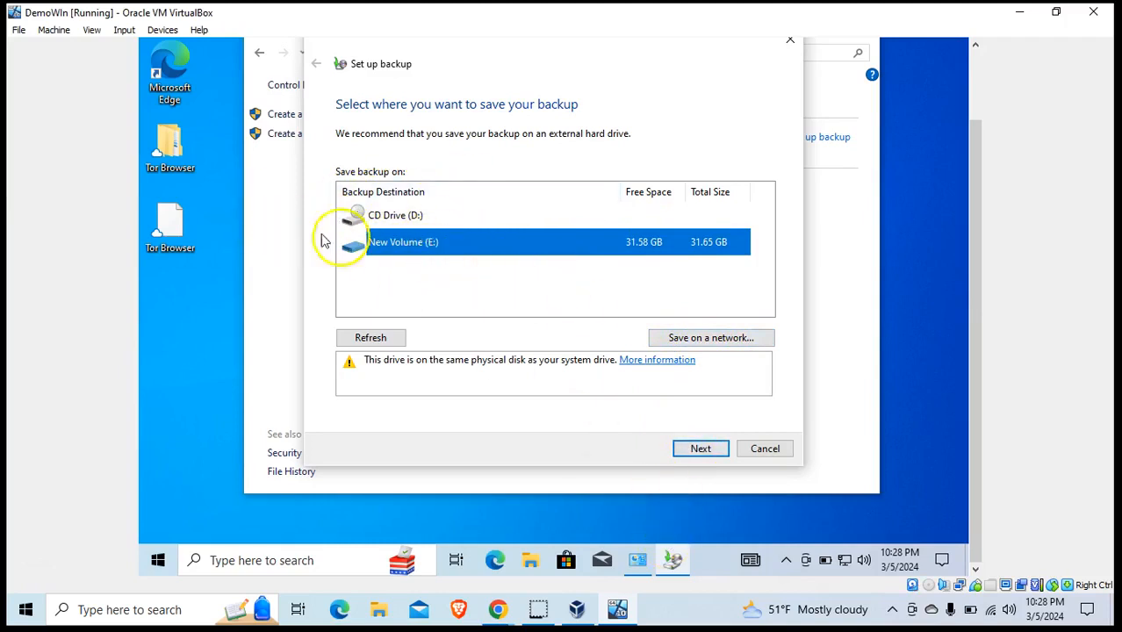
left_click(702, 449)
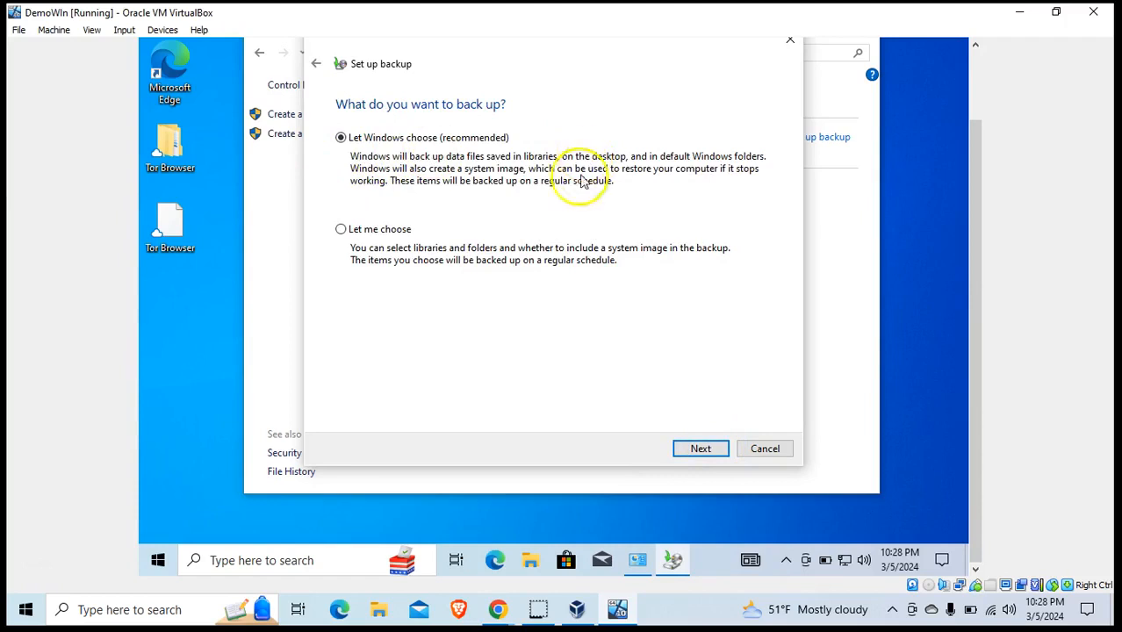
left_click(708, 450)
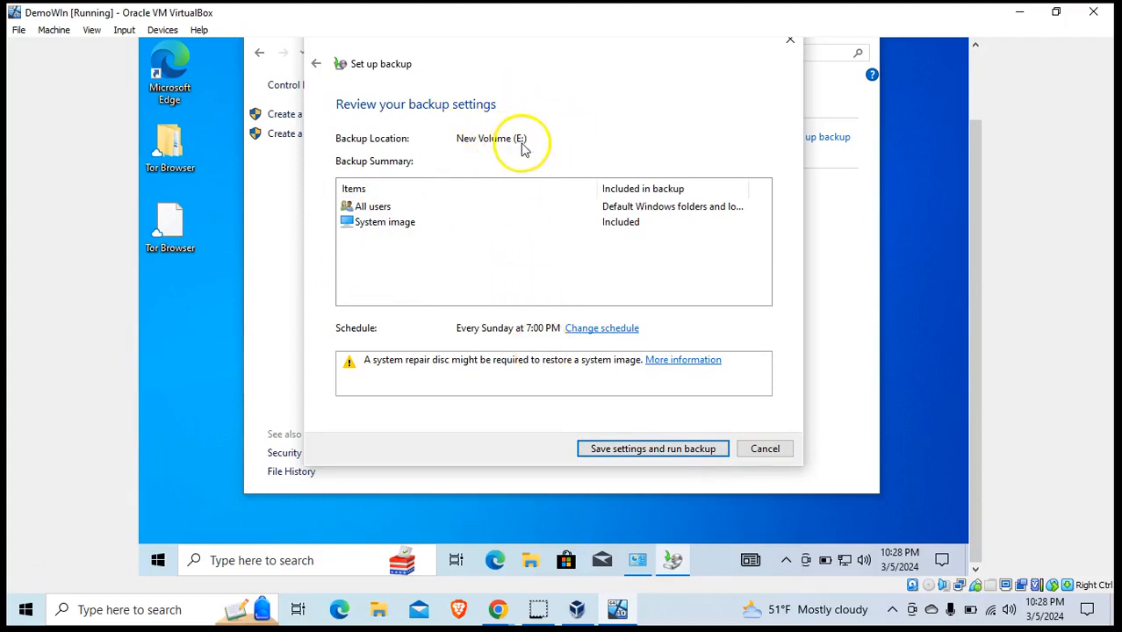
left_click(674, 450)
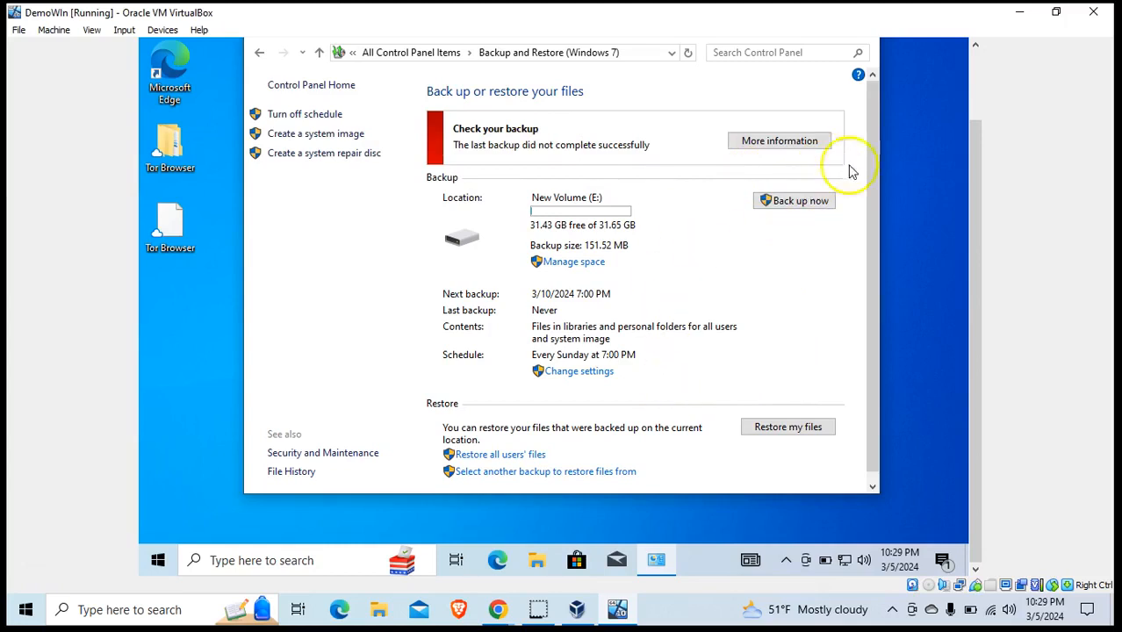
Step: Return to the list of all Control Panel items and close Control Panel
left_click_drag(981, 275, 960, 218)
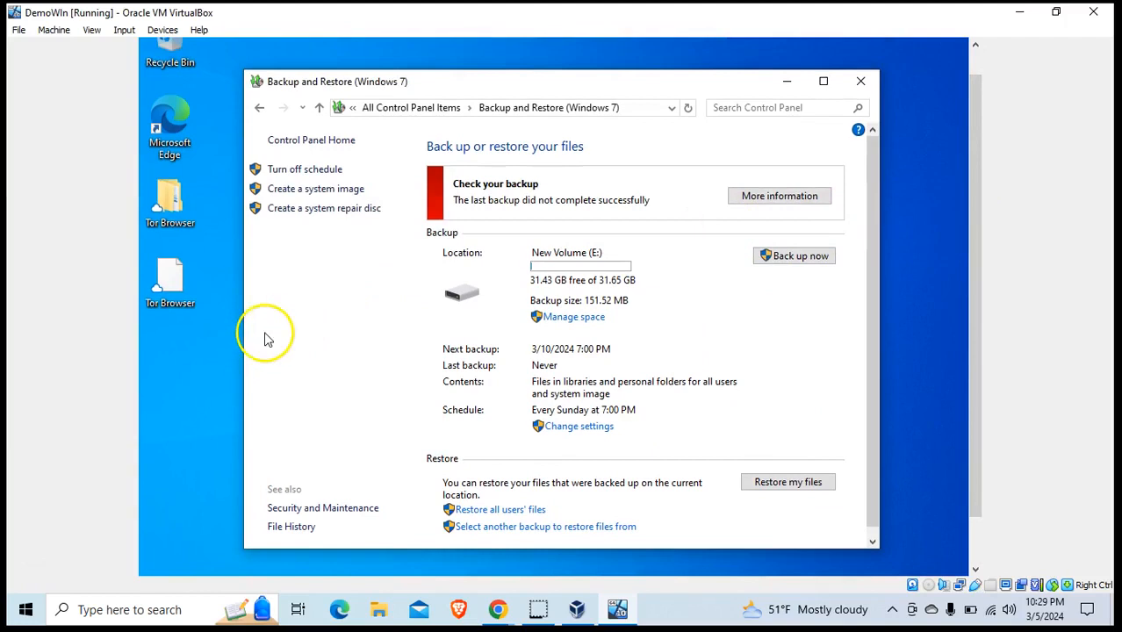
left_click(259, 108)
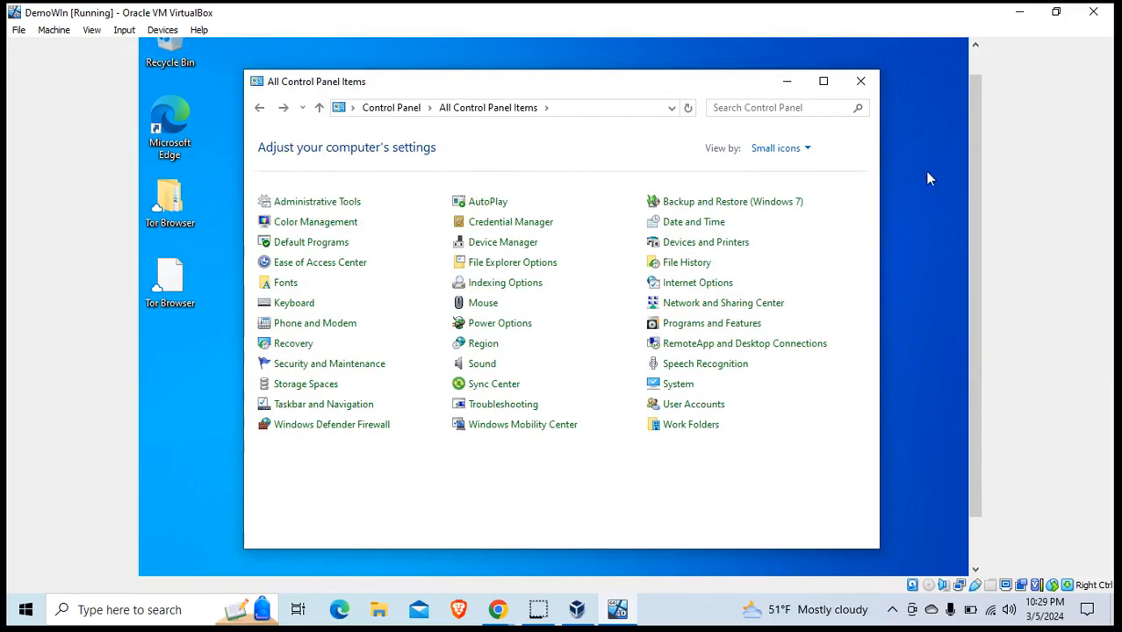
left_click(745, 202)
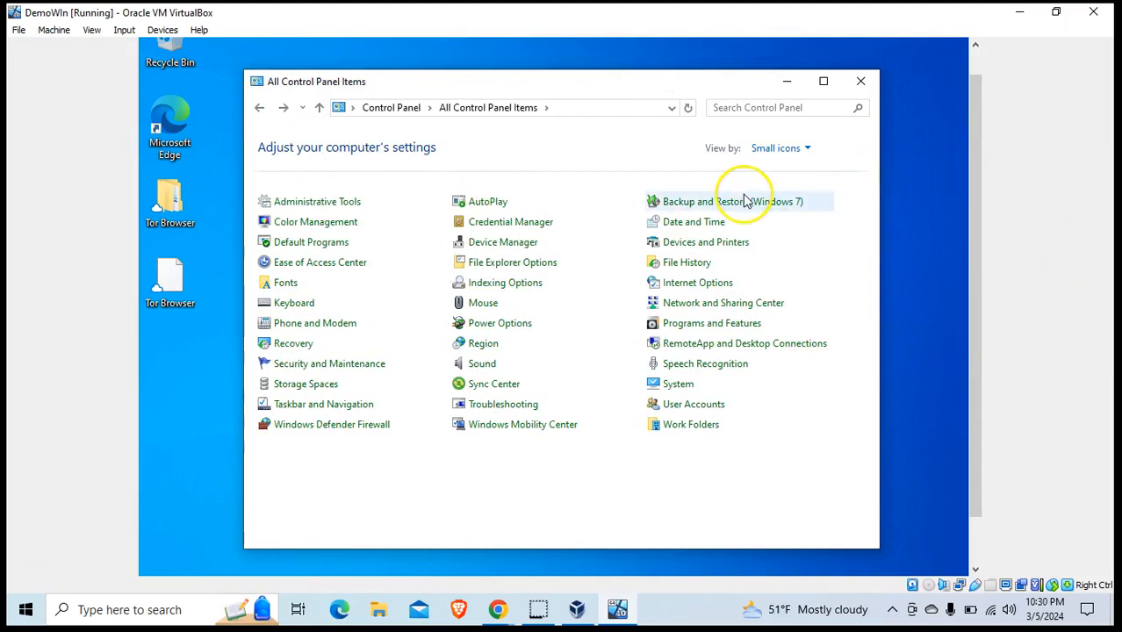
left_click(862, 82)
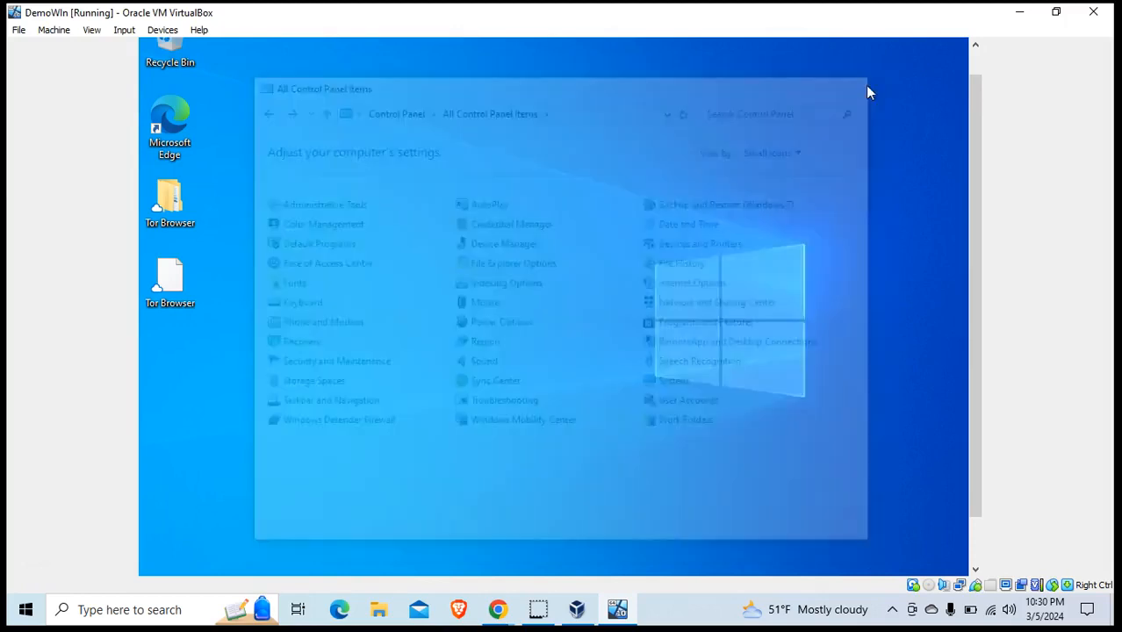